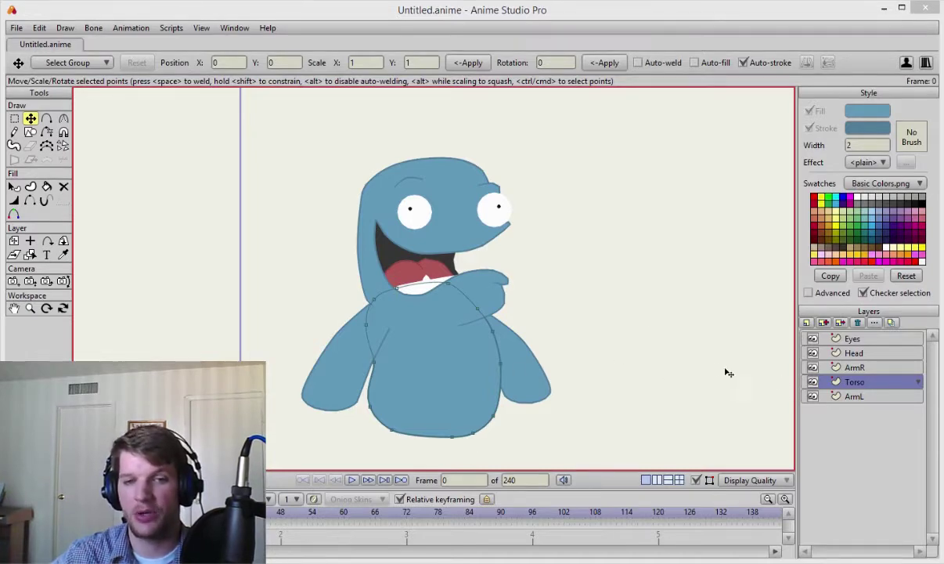
Select the ArmL layer at the bottom of the layer stack.
scroll(642, 368, "down", 1)
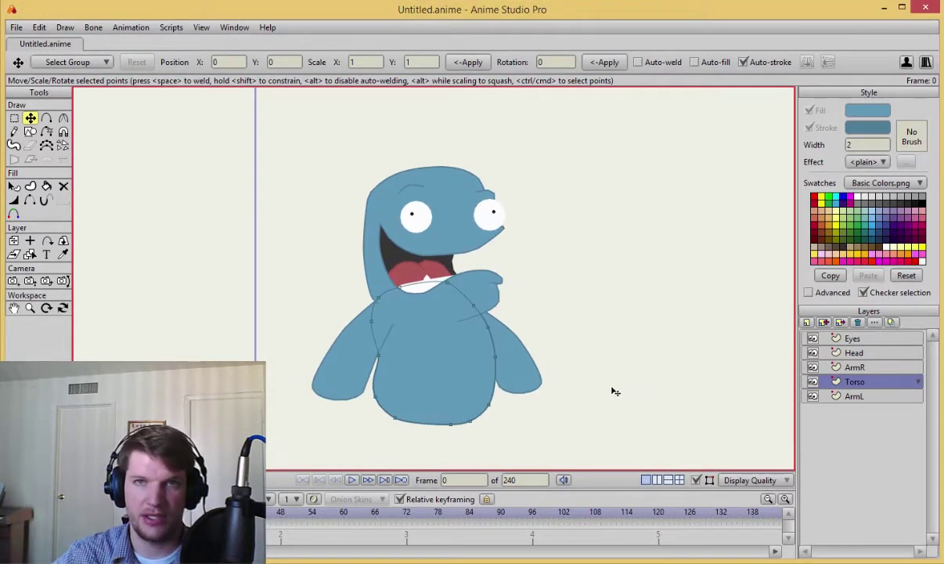
scroll(642, 320, "up", 3)
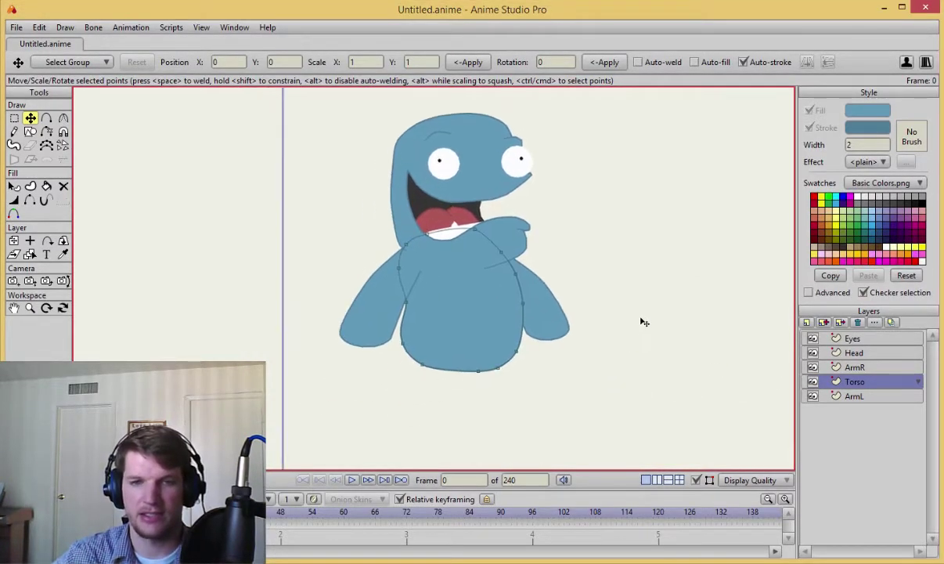
left_click(862, 397)
left_click(824, 322)
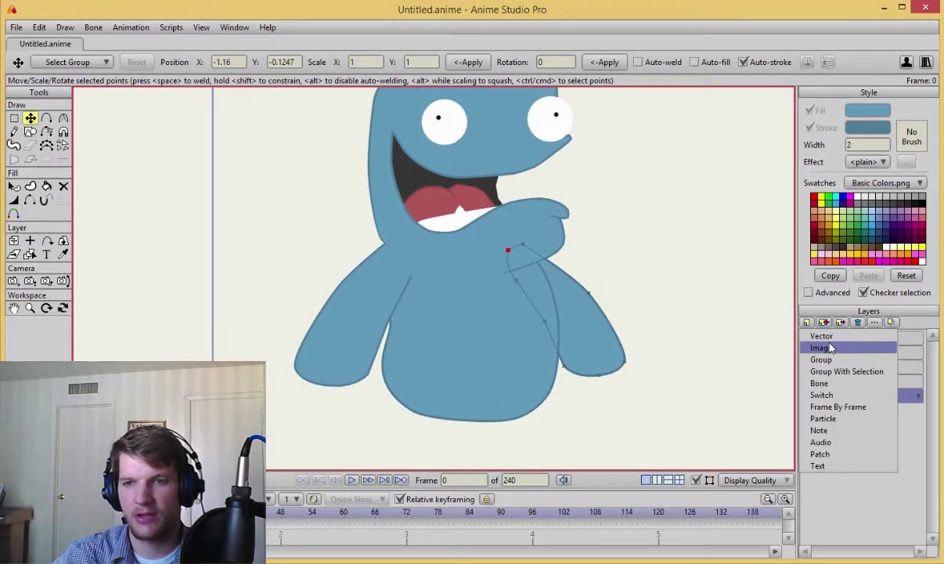
left_click(831, 347)
left_click(680, 31)
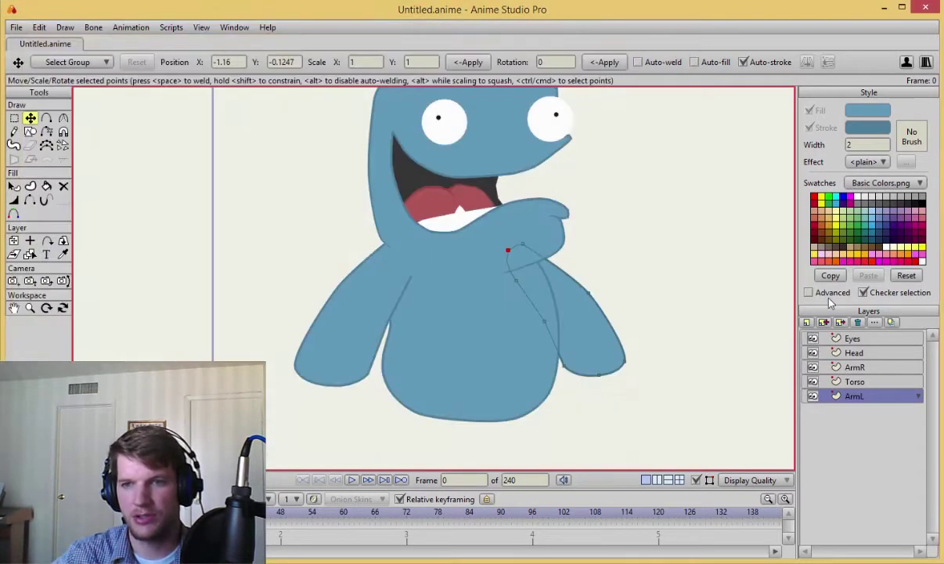
Add a new vector layer above the ArmL layer and name it LegR.
left_click(809, 322)
left_click(827, 338)
left_click(885, 393)
left_click_drag(886, 394, 844, 396)
type("LegR")
key("Return")
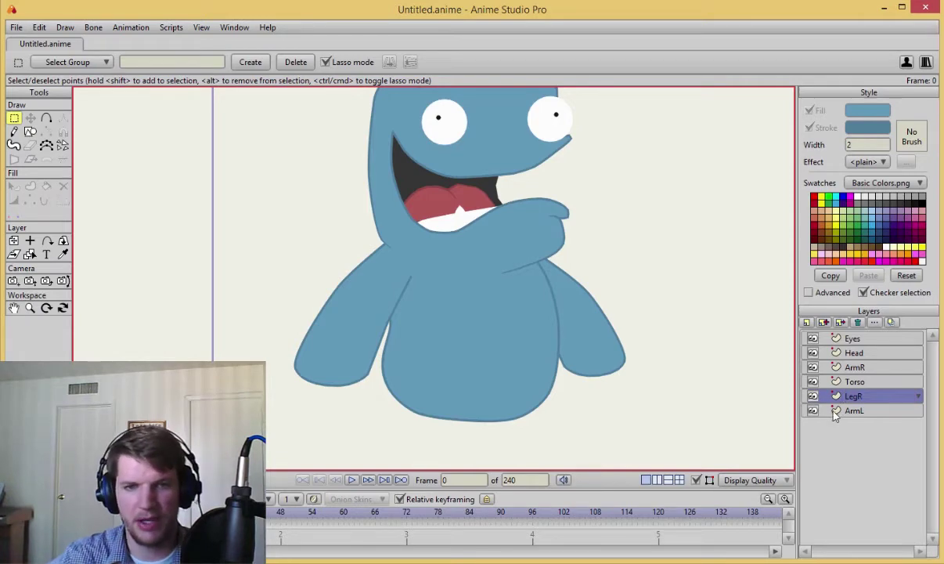
Rename the ArmR layer above Torso as ArmL.
scroll(472, 387, "up", 3)
scroll(472, 266, "down", 3)
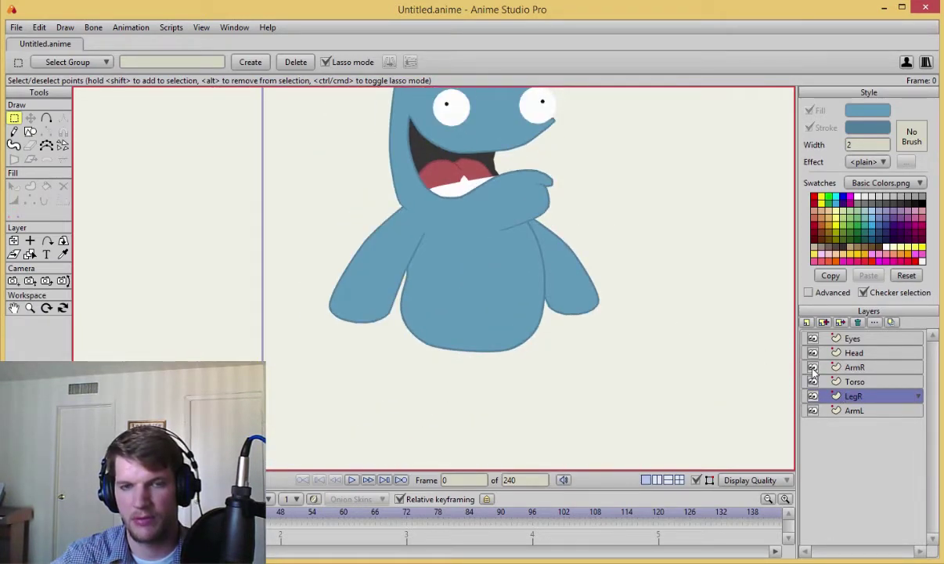
left_click(854, 367)
left_click(873, 397)
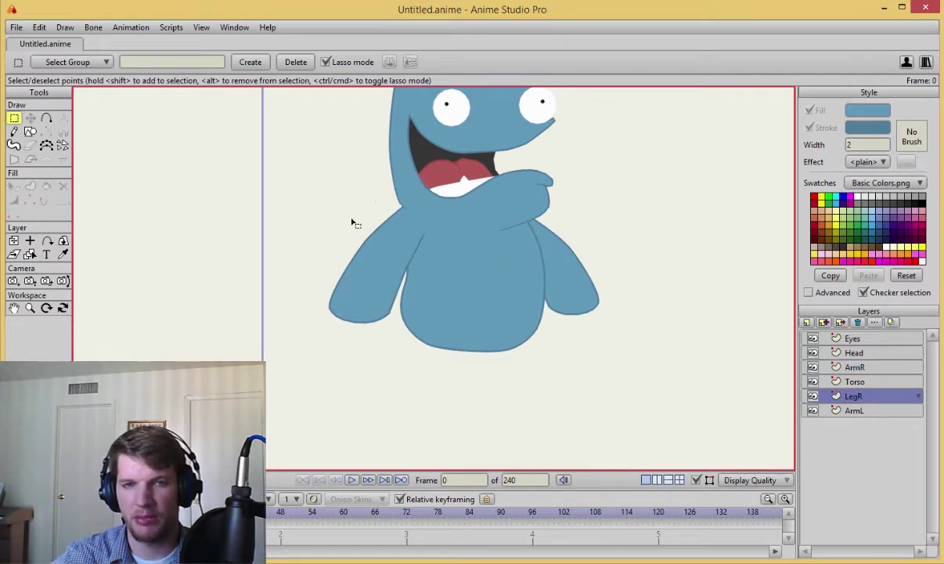
double_click(887, 369)
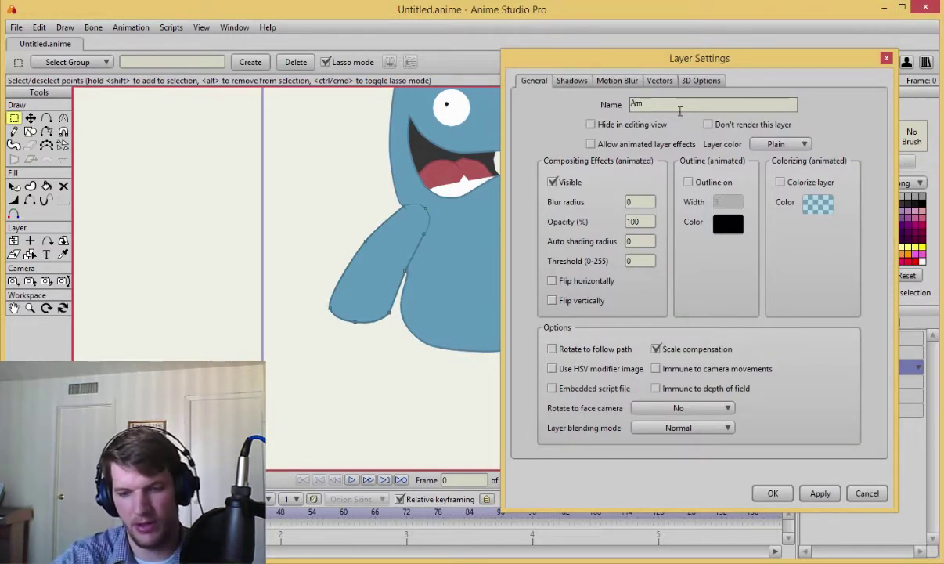
type("L")
left_click(783, 492)
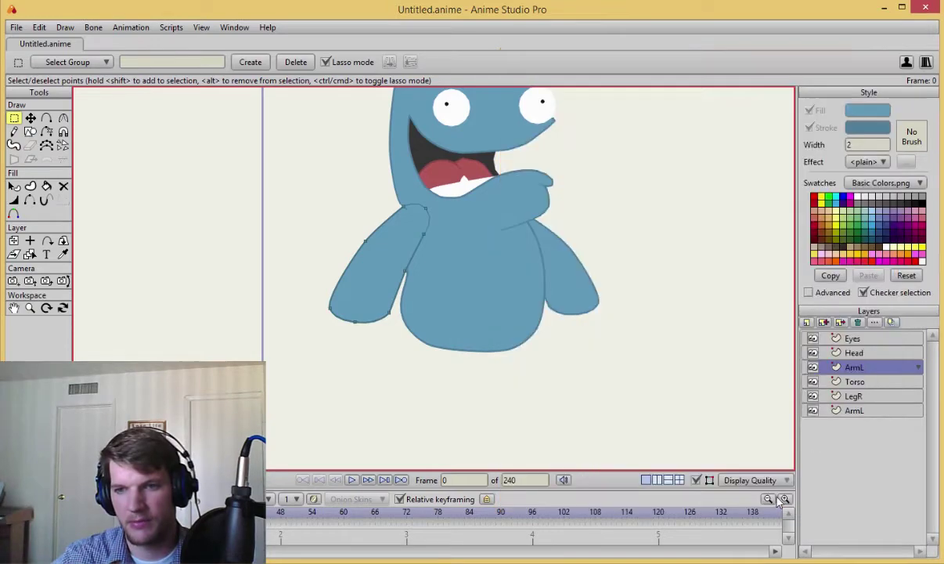
Rename the arm layer below LegR as ArmR.
double_click(869, 410)
left_click(671, 104)
key("Return")
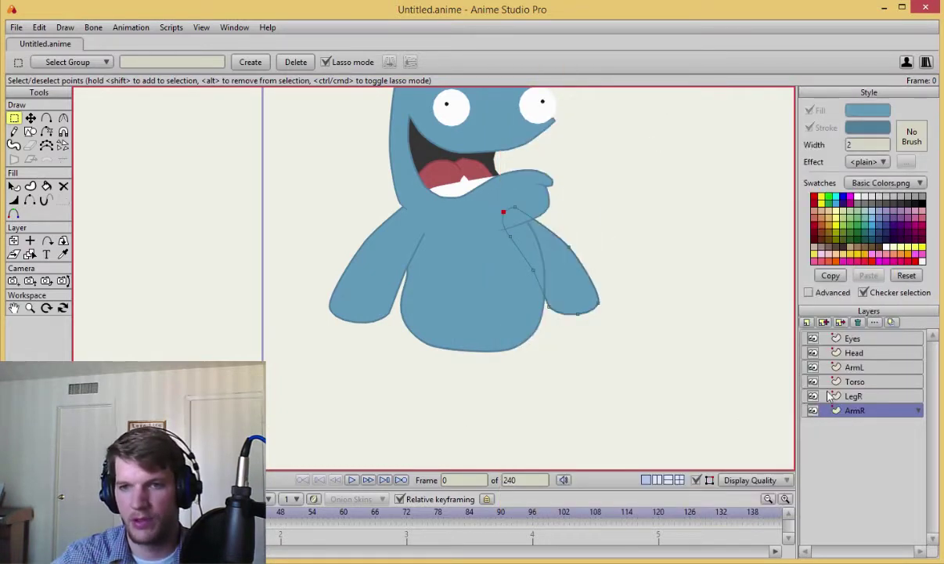
Make LegR the active layer, ready the Add Point tool, and show the tracing sketch behind the character.
left_click(876, 383)
left_click(861, 396)
scroll(568, 329, "up", 2)
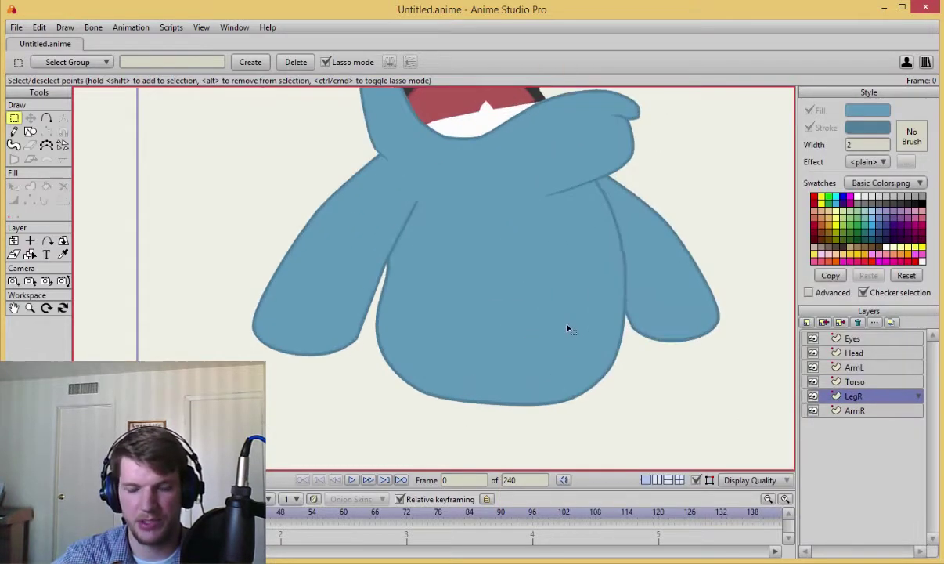
left_click_drag(592, 322, 605, 296)
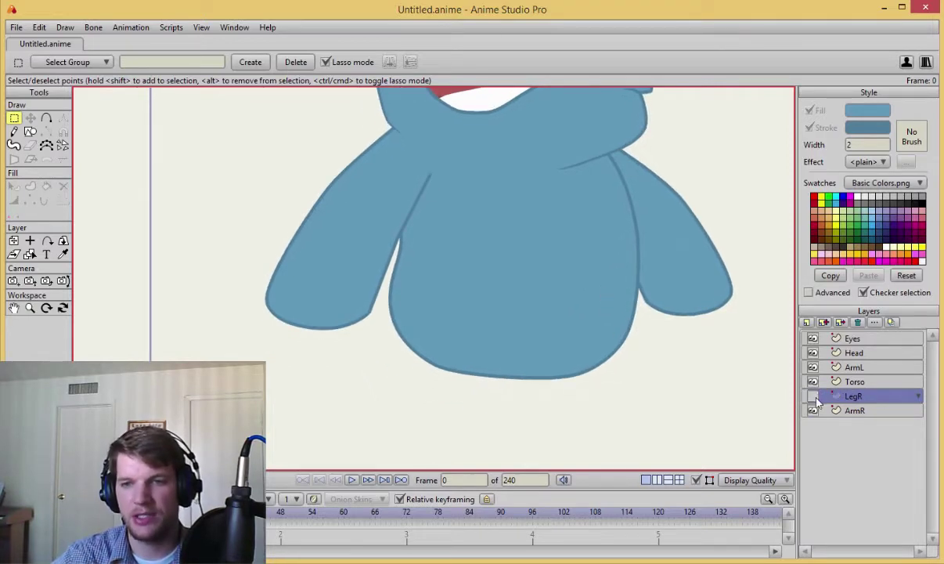
key("a")
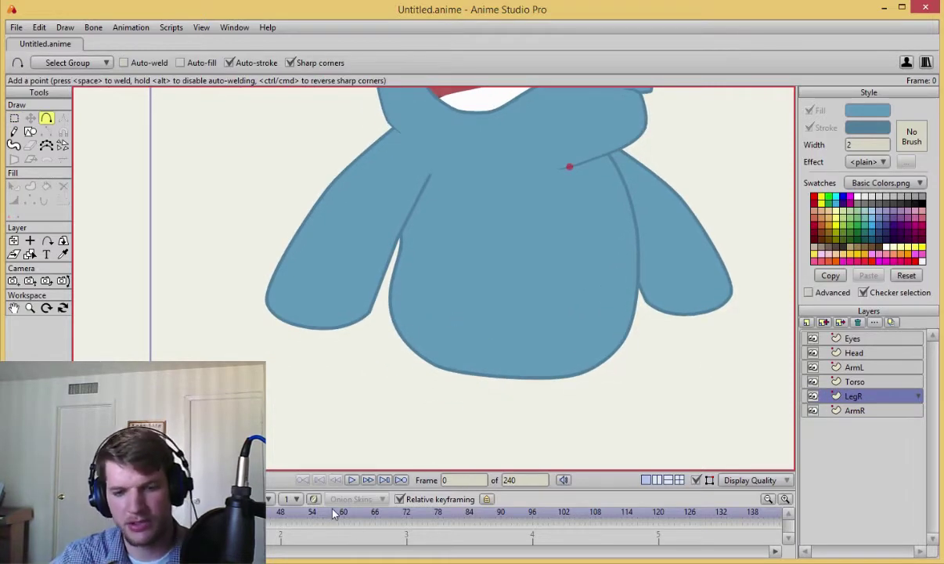
key("ctrl+u")
left_click_drag(377, 329, 392, 261)
scroll(389, 315, "down", 2)
scroll(417, 295, "up", 3)
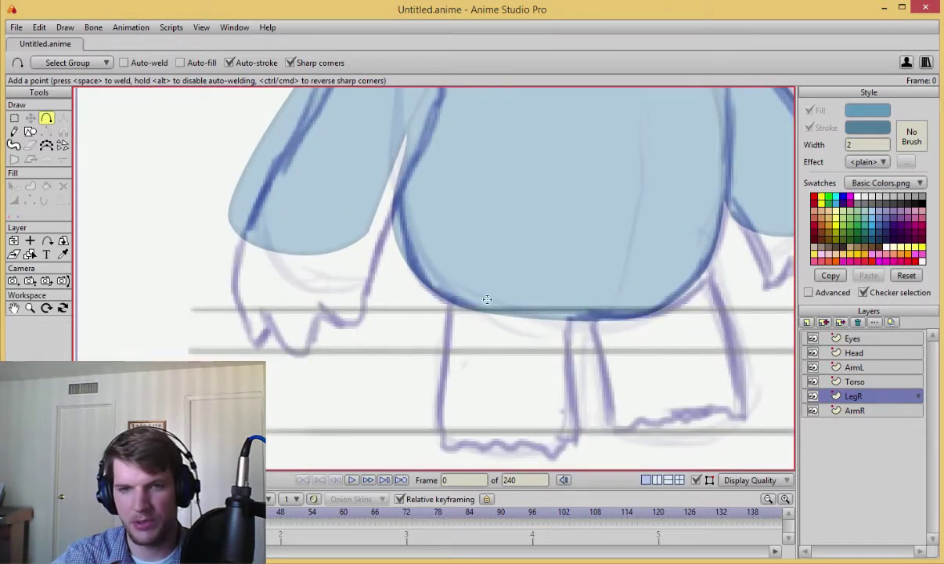
Trace the left edge of the left-hand sketched leg from inside the torso down, aligning its middle point with the sketch.
mouse_move(490, 249)
left_mouse_down()
mouse_move(462, 291)
mouse_move(493, 249)
left_mouse_up()
key("ctrl+z")
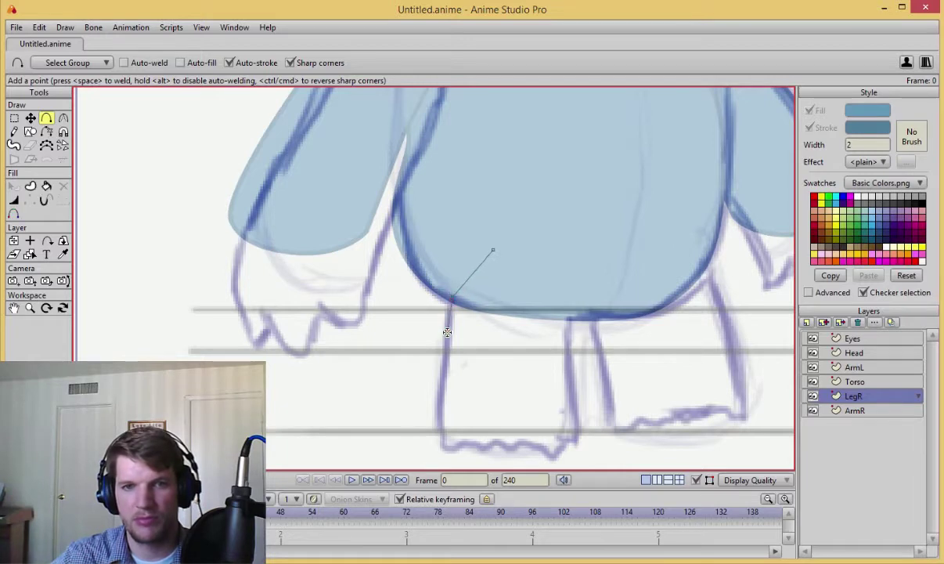
key("t")
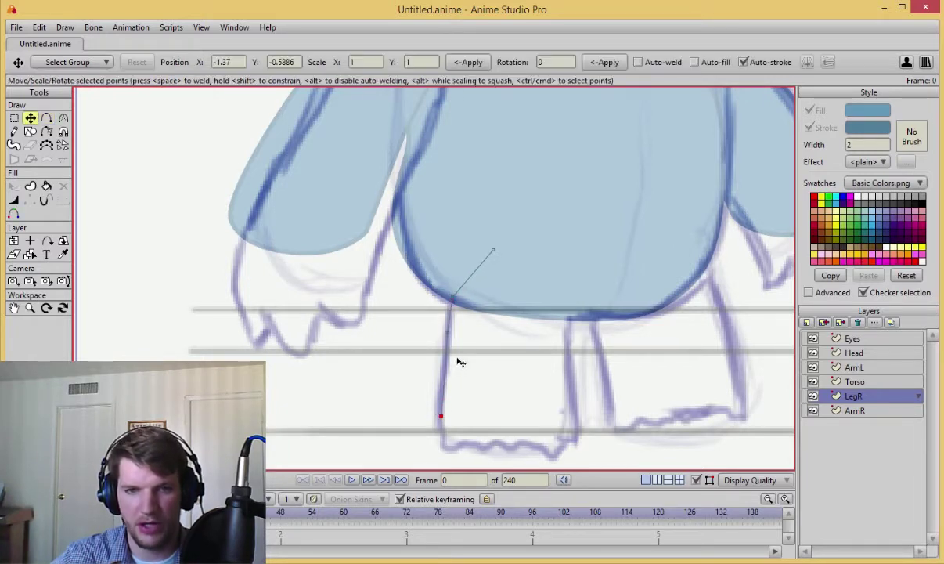
left_click(444, 348)
key("a")
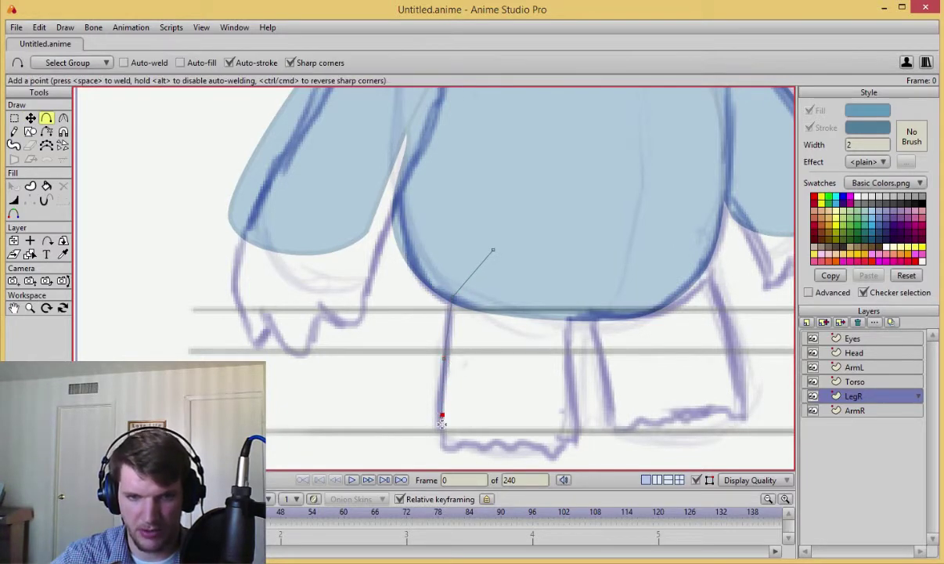
Trace the jagged zigzag bottom of the foot up to its right corner, and hide the tracing sketch.
left_click_drag(440, 416, 488, 451)
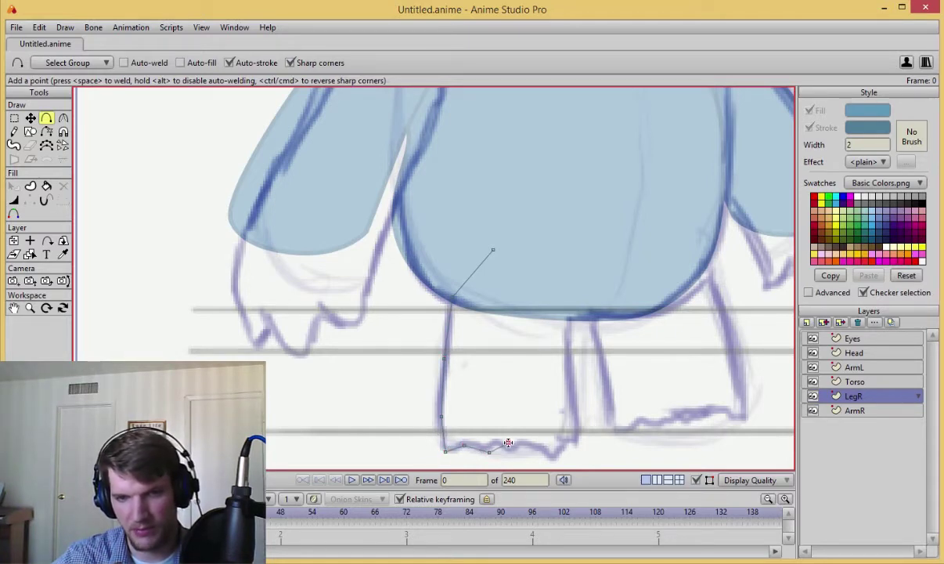
left_click_drag(532, 451, 576, 439)
key("ctrl+u")
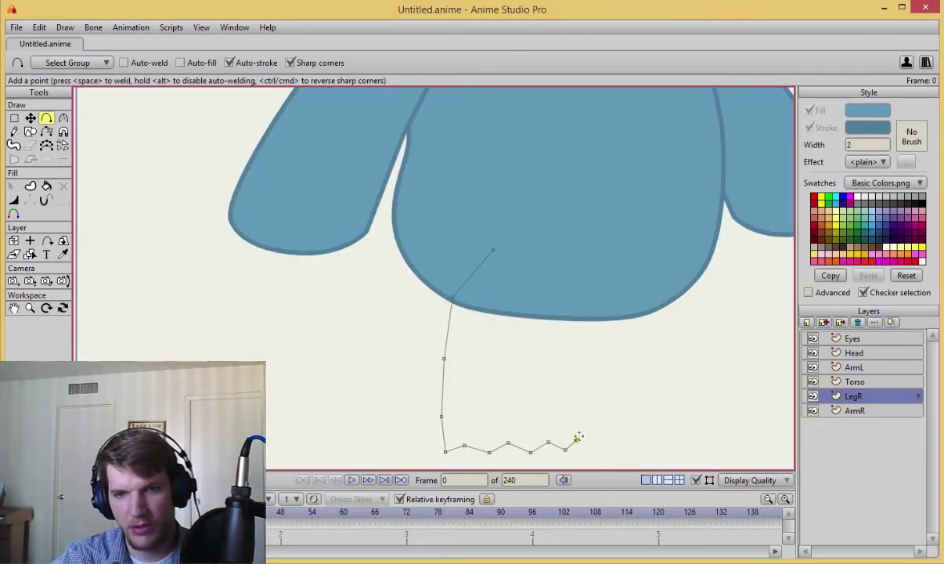
Close the leg outline along its right edge up into the torso, and create a filled and stroked shape from it.
left_click_drag(590, 445, 494, 251)
key("ctrl+z")
key("ctrl+z")
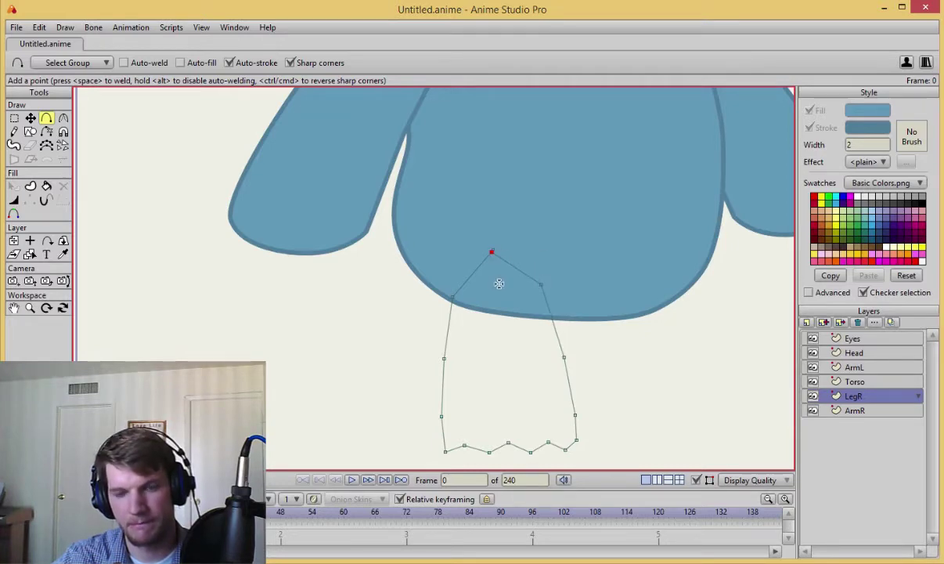
key("u")
key("space")
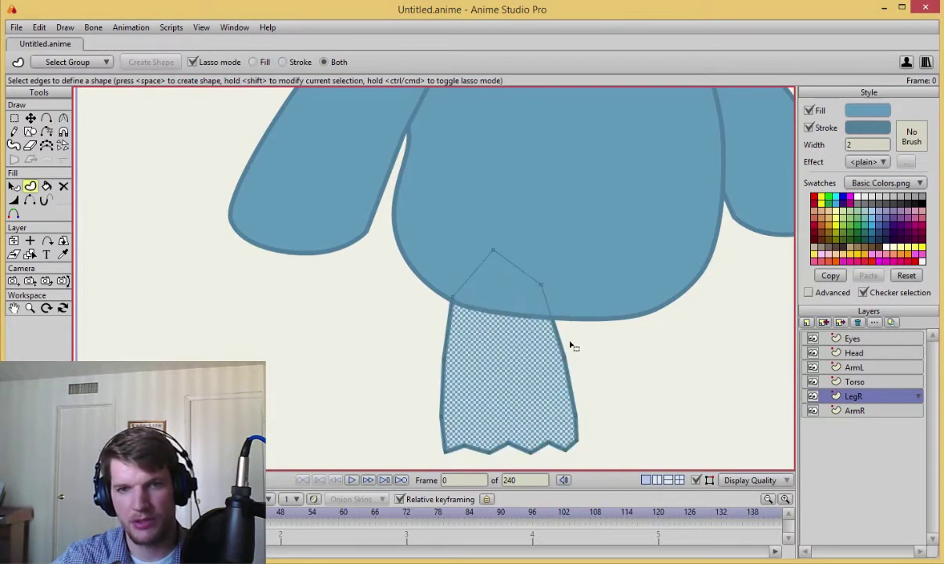
Delete the newly created leg shape and turn on the fill for the remaining stroked outline shape.
key("t")
scroll(584, 359, "up", 2)
key("q")
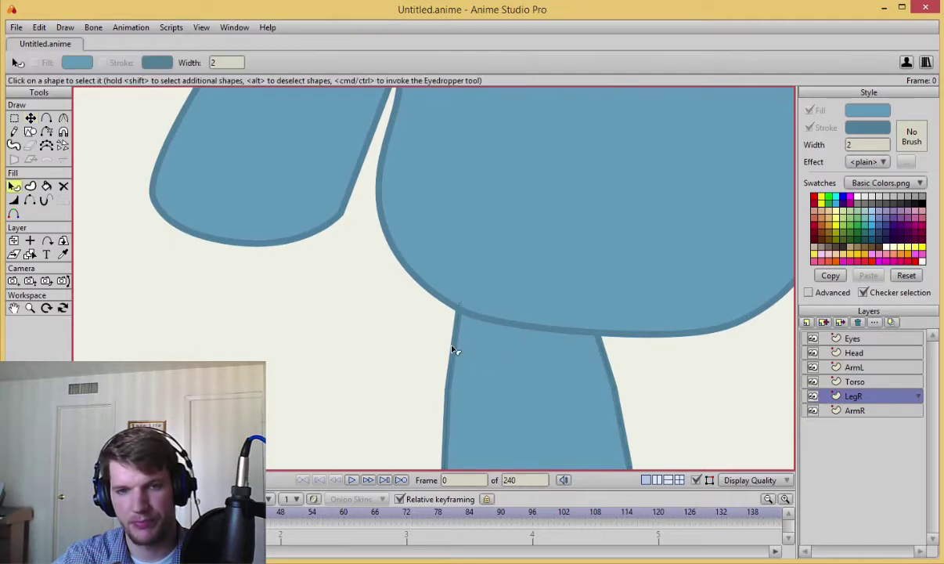
left_click(453, 349)
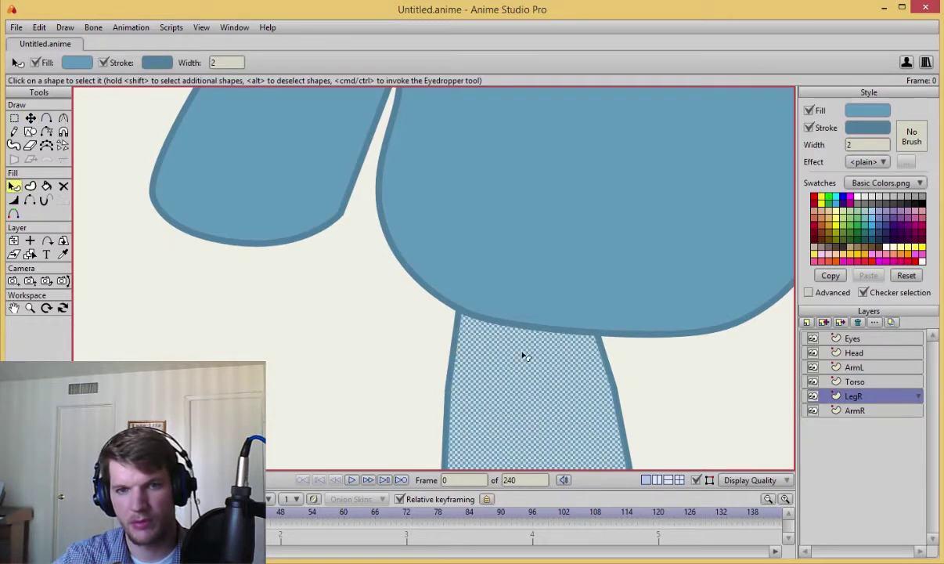
key("Delete")
scroll(548, 337, "down", 2)
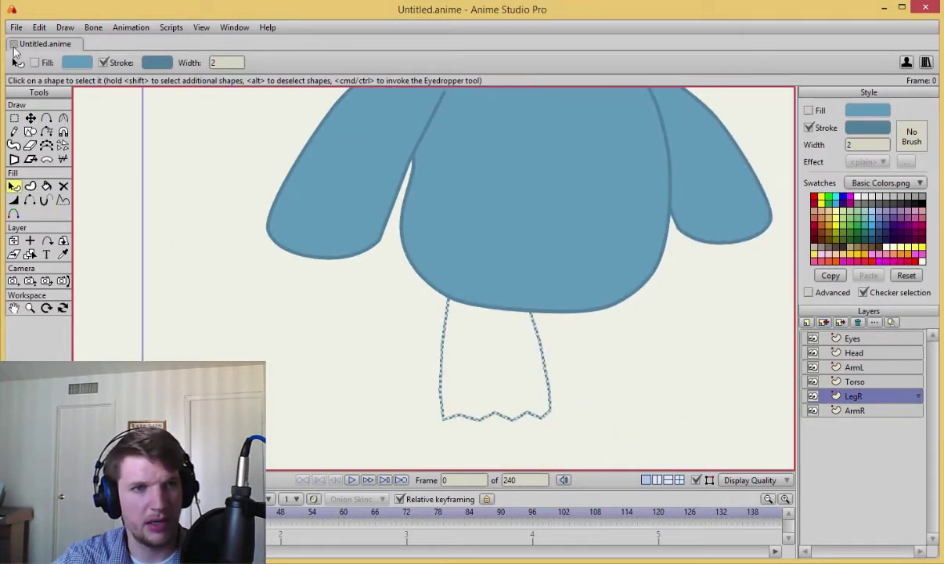
left_click(35, 62)
key("ctrl+space")
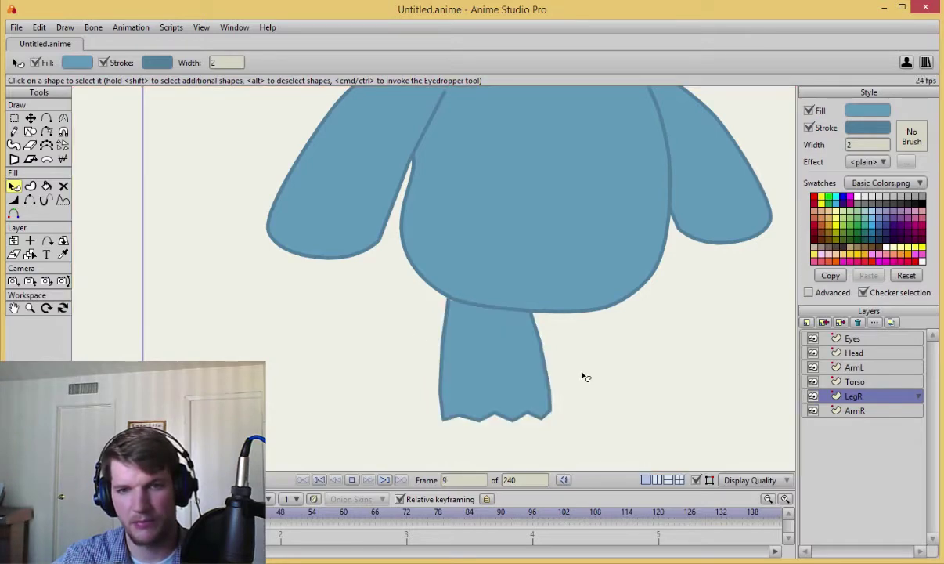
scroll(586, 366, "up", 3)
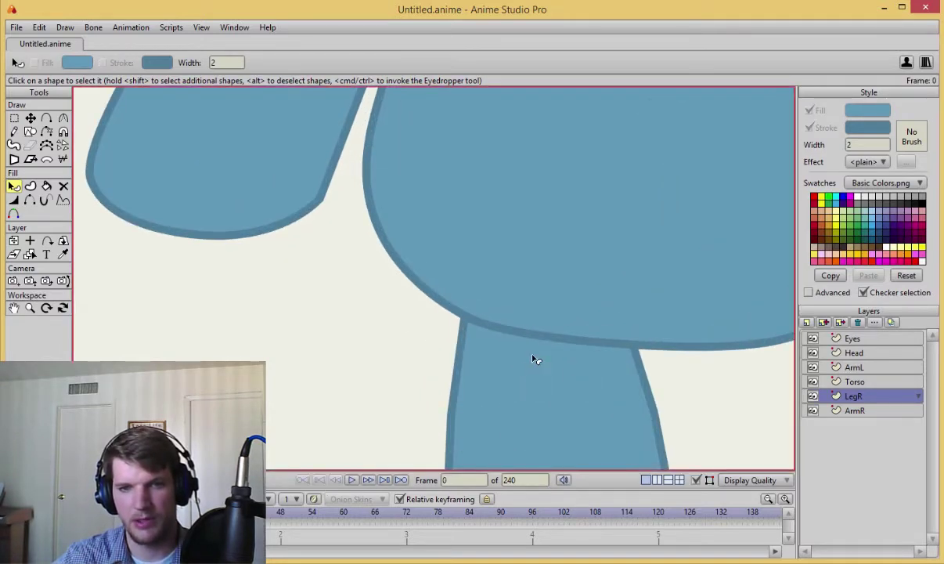
left_click(322, 484)
Try to adjust the curvature of all the leg's points at once.
scroll(558, 316, "down", 3)
scroll(438, 353, "up", 2)
key("c")
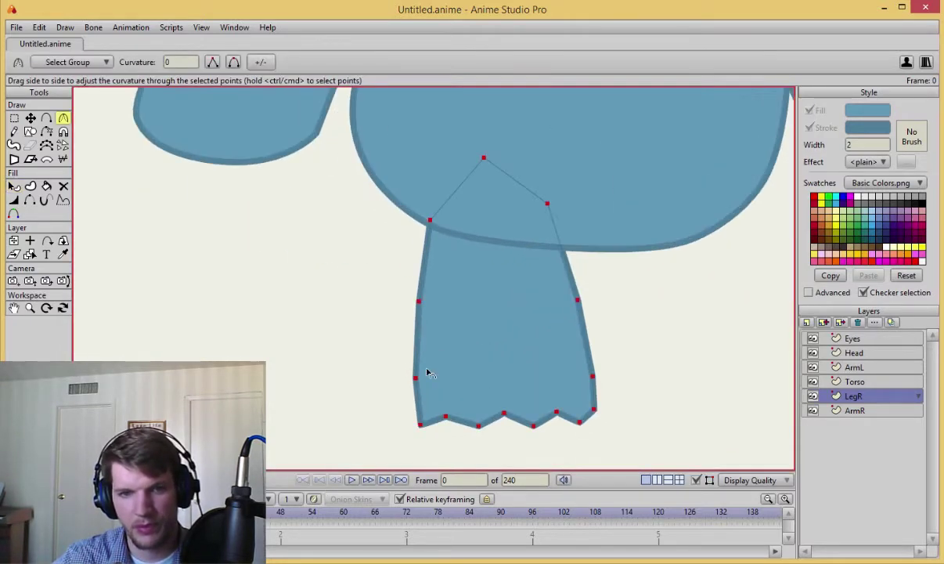
left_click_drag(427, 372, 449, 363)
key("ctrl+z")
Smooth the curvature of the middle and lower points along both sides of the leg.
key("t")
key("c")
key("t")
key("c")
left_click(416, 379)
left_click(419, 303)
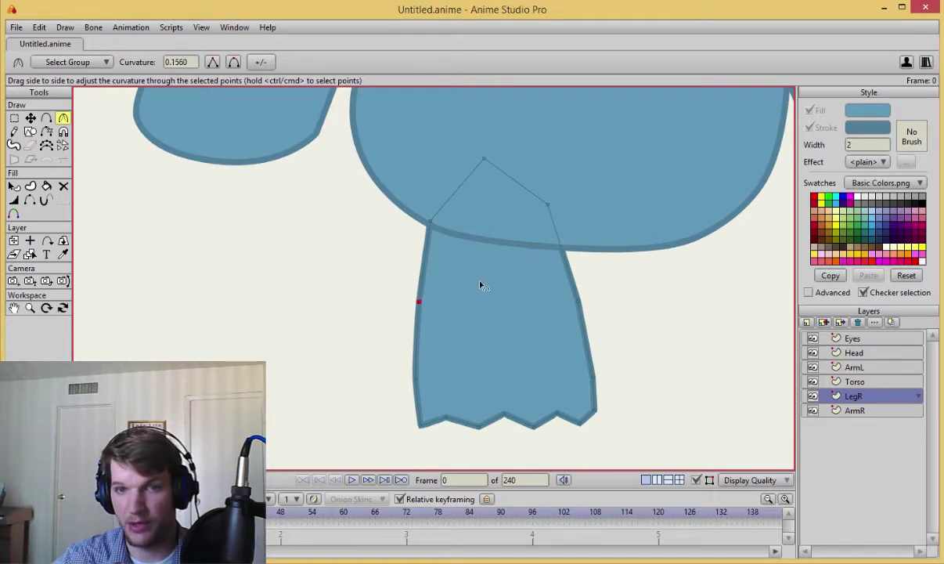
left_click(614, 304)
left_click(591, 382)
Nudge the leg's upper-right point outward and curve the upper points to round the leg's top inside the torso.
key("t")
left_click_drag(547, 205, 552, 209)
key("c")
left_click_drag(486, 160, 684, 195)
left_click(452, 196)
scroll(494, 176, "down", 3)
left_click(508, 169)
scroll(530, 185, "up", 7)
left_click_drag(531, 186, 503, 329)
scroll(491, 360, "down", 10)
scroll(491, 345, "up", 5)
scroll(492, 343, "down", 1)
scroll(603, 399, "down", 1)
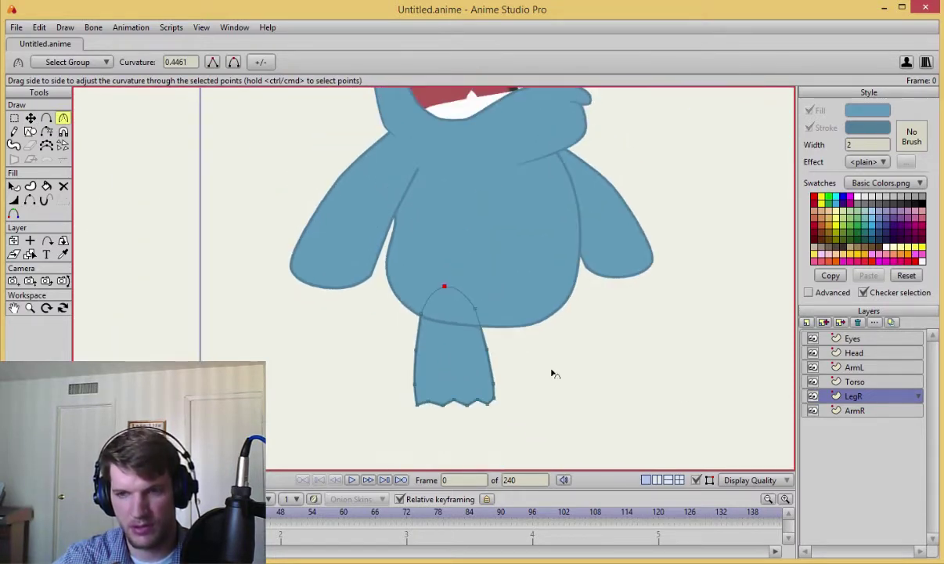
Duplicate the LegR layer and name the copy LegL.
left_click(826, 323)
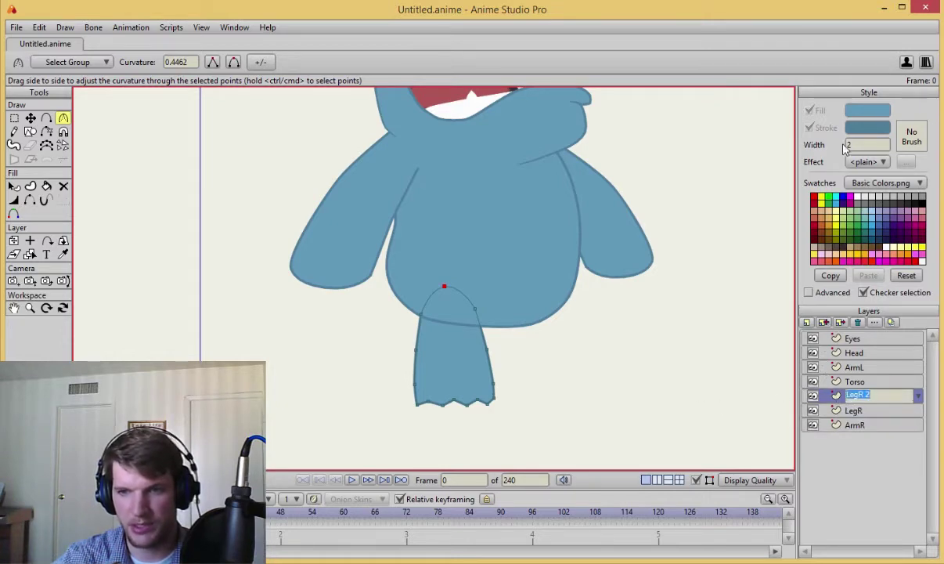
left_click(878, 397)
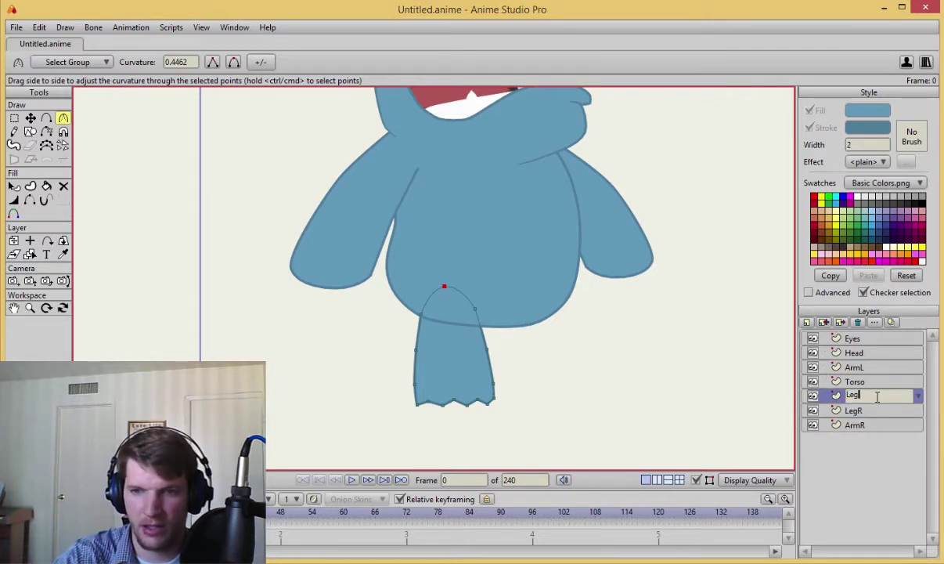
type("L")
key("Return")
Move the LegL layer sideways to X 0.1444 beside the other leg and scale it uniformly to 0.9884.
scroll(514, 347, "up", 2)
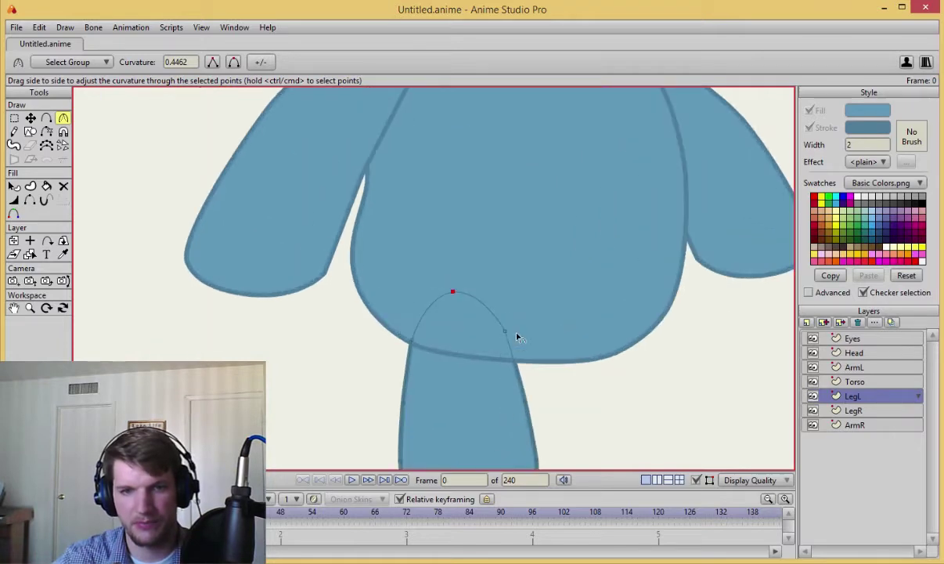
key("m")
scroll(482, 396, "down", 2)
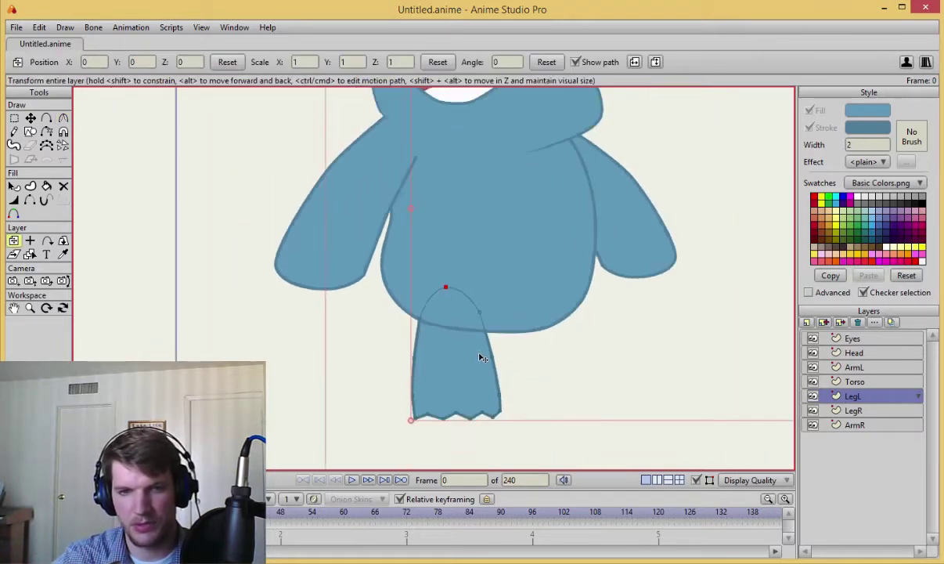
left_click_drag(469, 362, 554, 365)
scroll(592, 399, "down", 2)
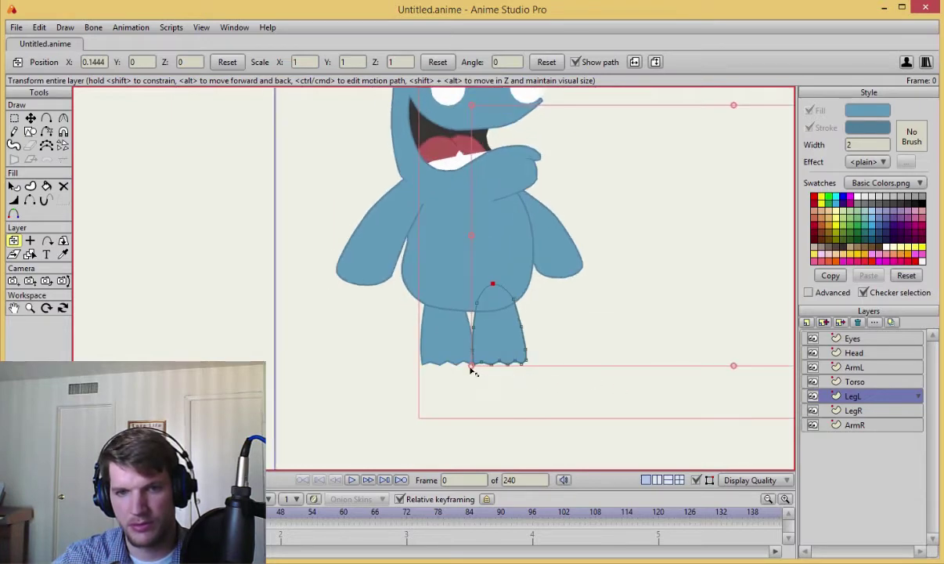
left_click_drag(473, 370, 478, 366)
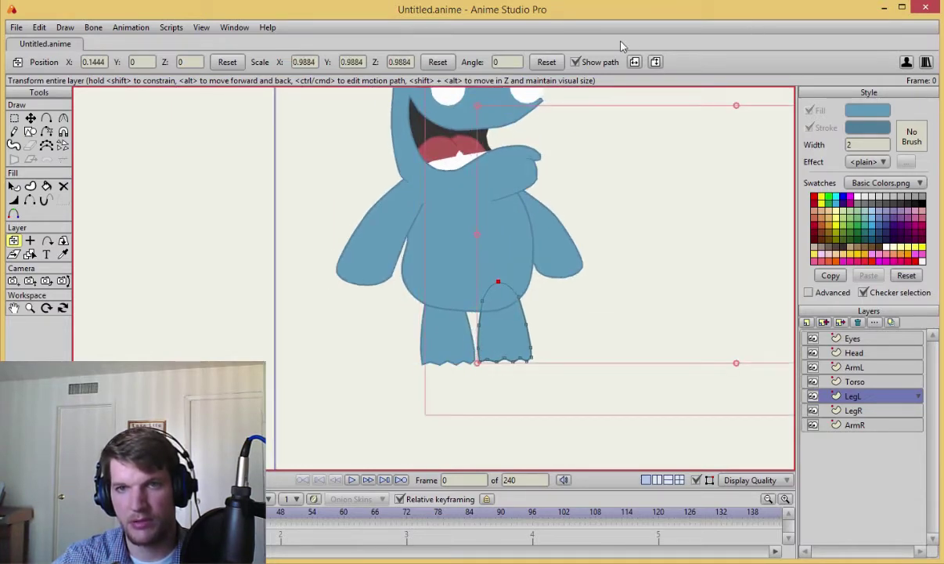
Flip the LegL layer horizontally and move it back beside the other leg, to X -2.4353.
left_click(634, 62)
scroll(625, 332, "down", 4)
left_click_drag(644, 275, 293, 276)
scroll(444, 272, "up", 2)
scroll(454, 267, "up", 2)
left_click_drag(532, 381, 537, 356)
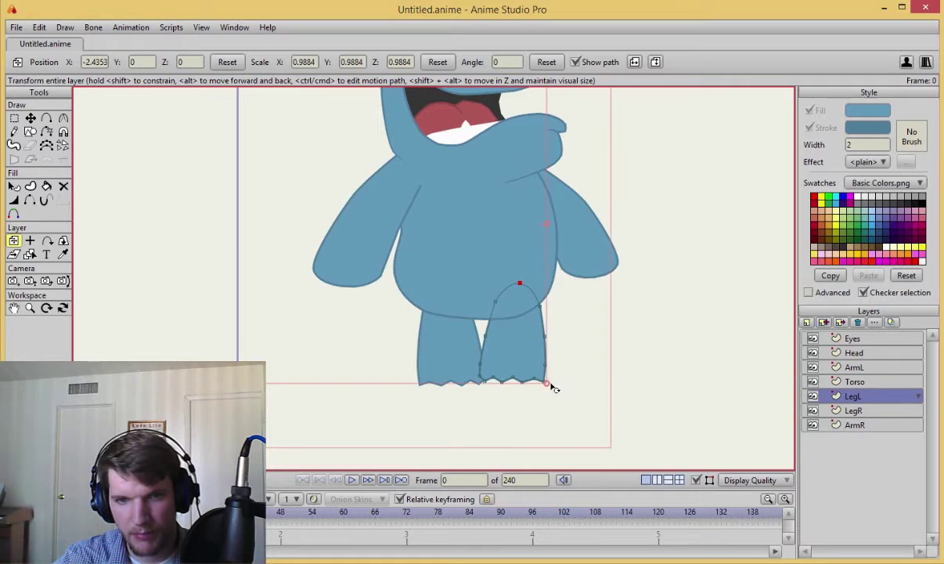
Adjust the size and position of all LegL points so the leg stands just beside LegR under the torso.
key("ctrl+a")
key("t")
left_click_drag(552, 386, 519, 345)
key("Return")
key("ctrl+z")
left_click(514, 341)
left_click_drag(561, 385, 552, 387)
left_click_drag(513, 328, 513, 327)
key("Return")
On the Torso layer, hide the outline segment that crosses the top of LegR.
scroll(525, 334, "up", 3)
scroll(517, 376, "up", 2)
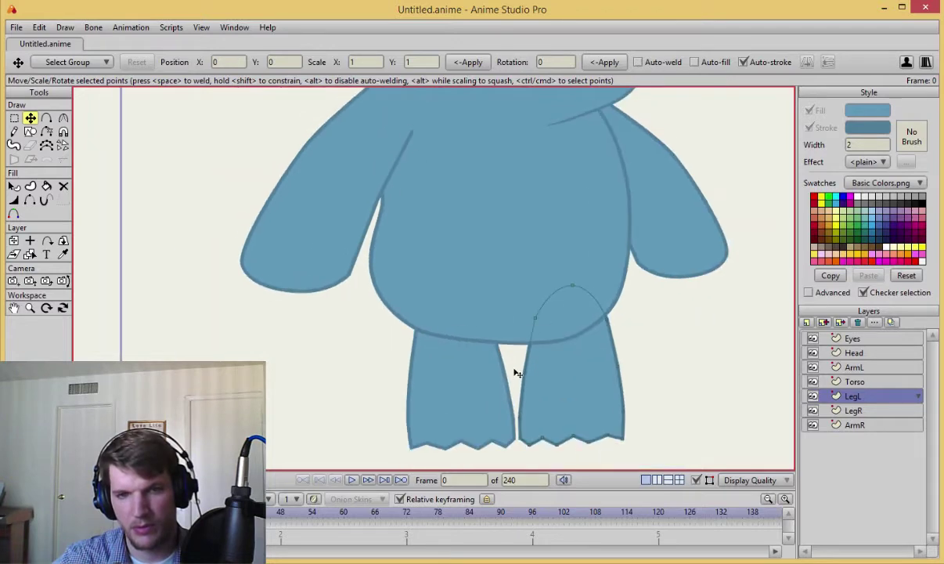
left_click(879, 383)
scroll(473, 354, "up", 1)
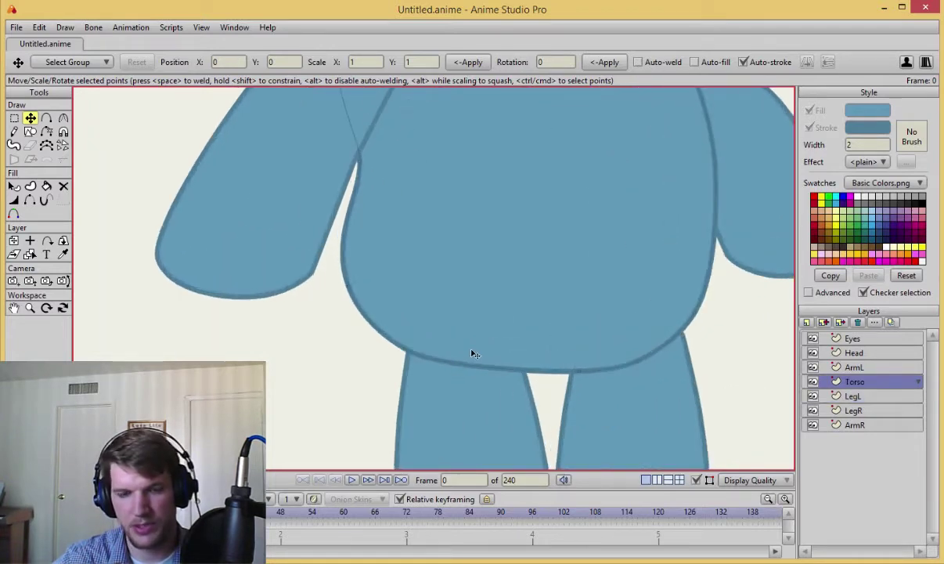
key("d")
key("u")
key("h")
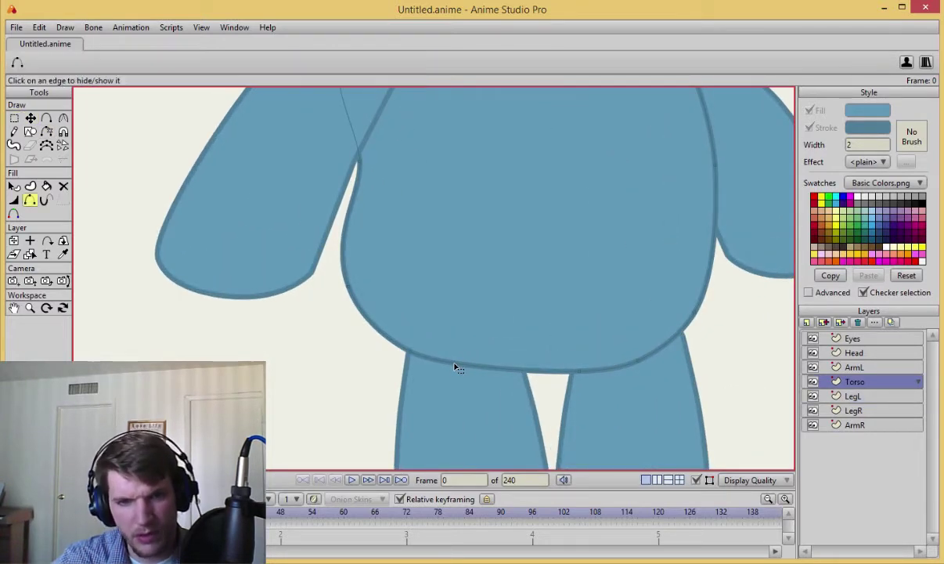
left_click(458, 365)
Add two points to the torso's bottom edge over LegR and hide only the segment between them.
key("a")
left_click(521, 369)
left_click(507, 369)
scroll(505, 373, "up", 2)
key("t")
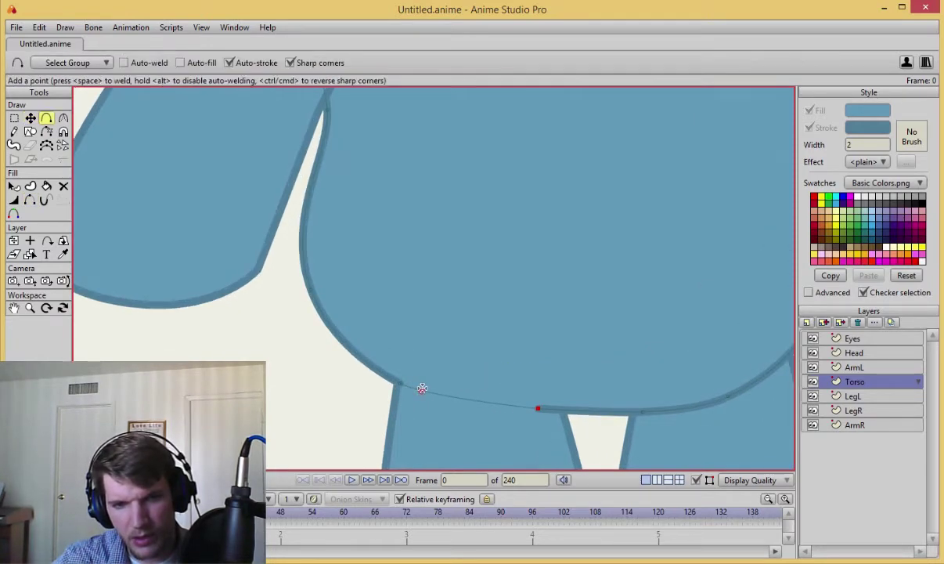
key("a")
left_click(420, 390)
key("t")
key("h")
left_click(470, 401)
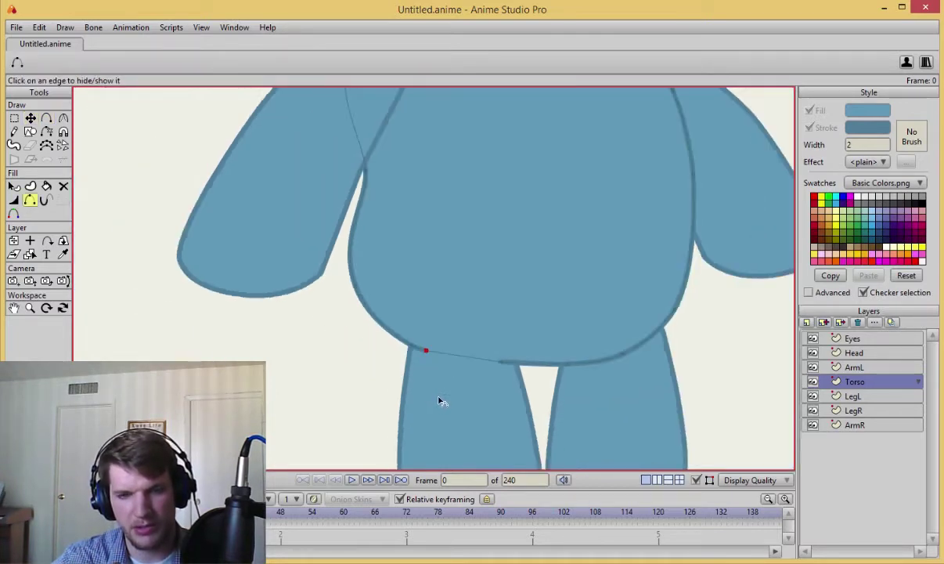
Adjust the line width at the torso's outline points beside the hidden segment.
key("w")
left_click(402, 375)
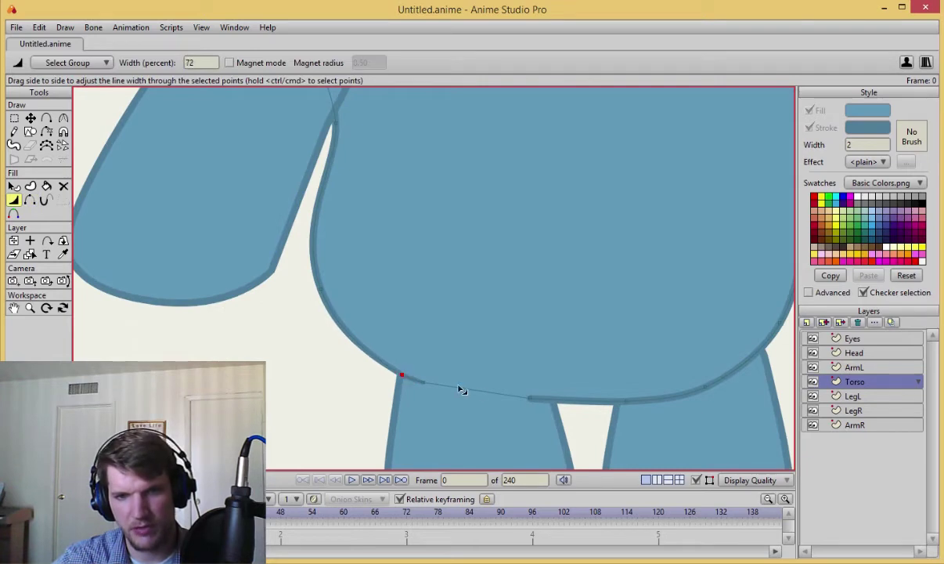
left_click_drag(558, 401, 525, 398)
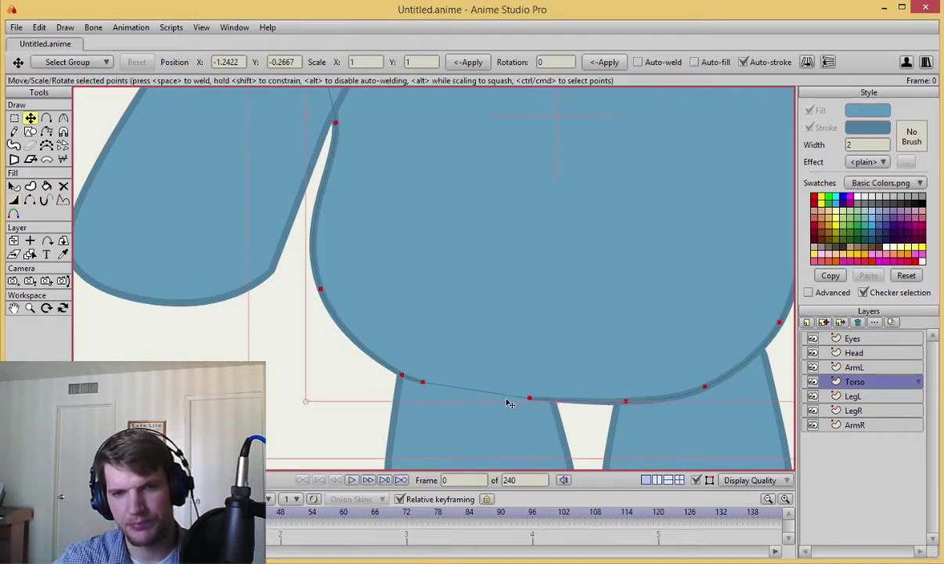
key("t")
key("ctrl+a")
scroll(508, 399, "down", 5)
scroll(600, 357, "down", 2)
key("Return")
Render a preview of the current frame to check the character, and close it.
scroll(634, 313, "down", 4)
left_click_drag(624, 296, 617, 348)
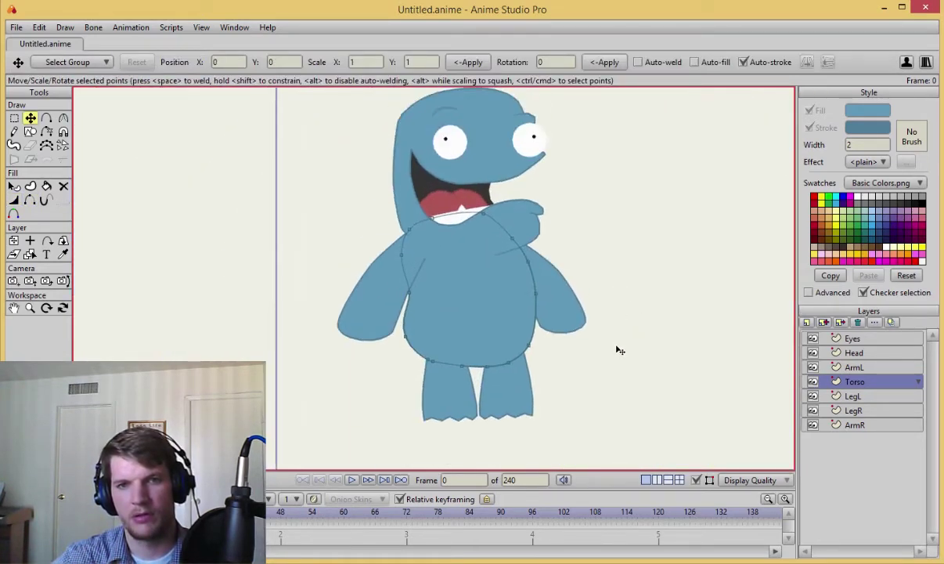
scroll(617, 345, "down", 1)
key("ctrl+r")
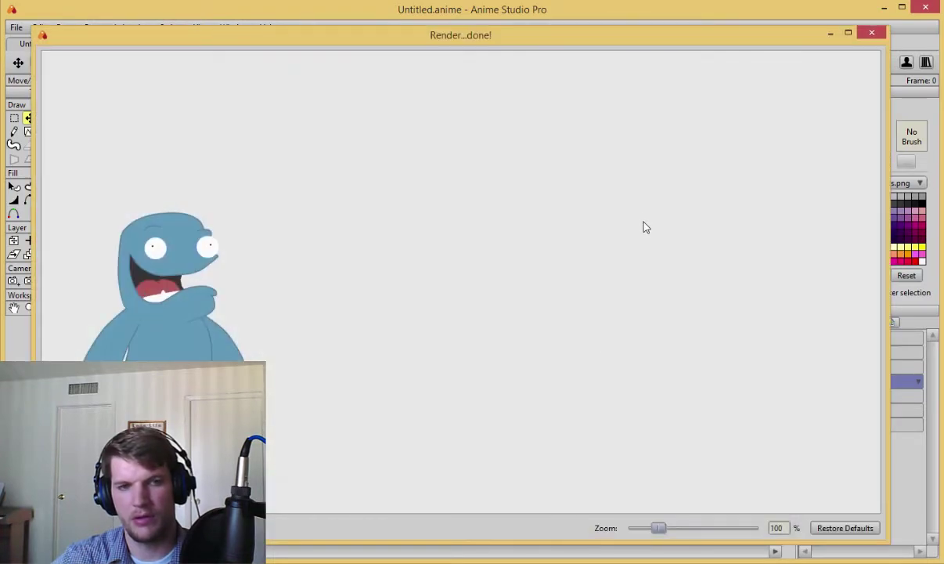
left_click(872, 35)
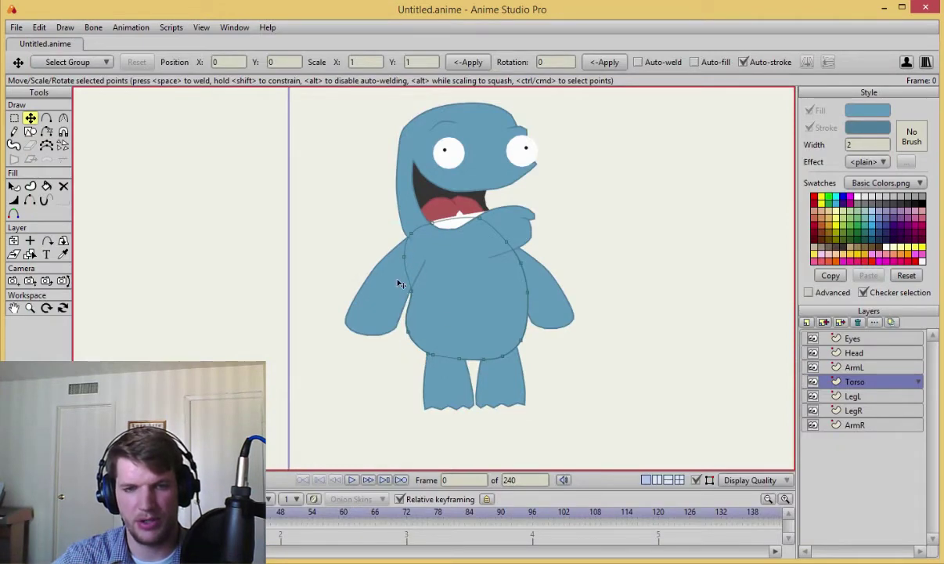
Reshape the torso's side beside ArmL by moving its lower point inward and its armpit point outward.
scroll(653, 333, "up", 5)
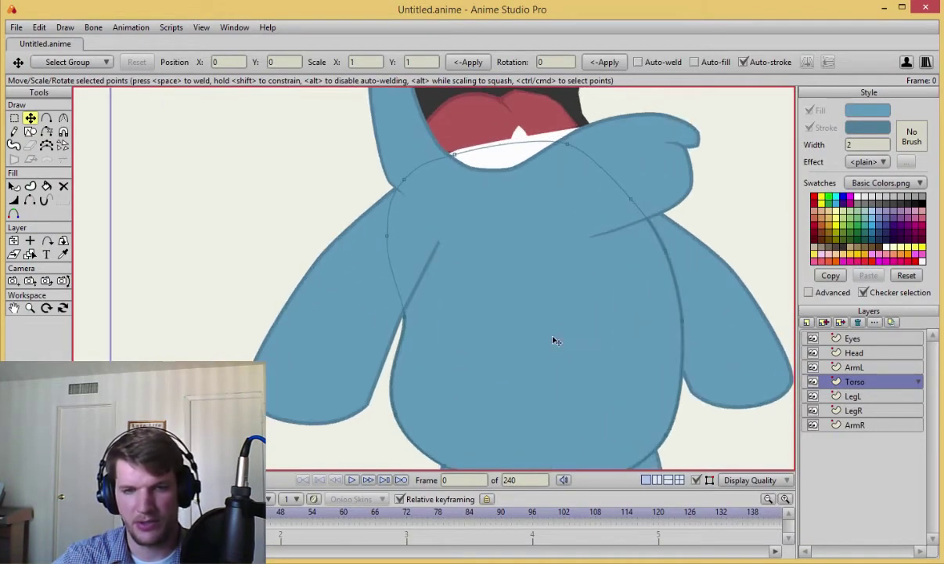
scroll(421, 322, "down", 1)
scroll(445, 328, "down", 1)
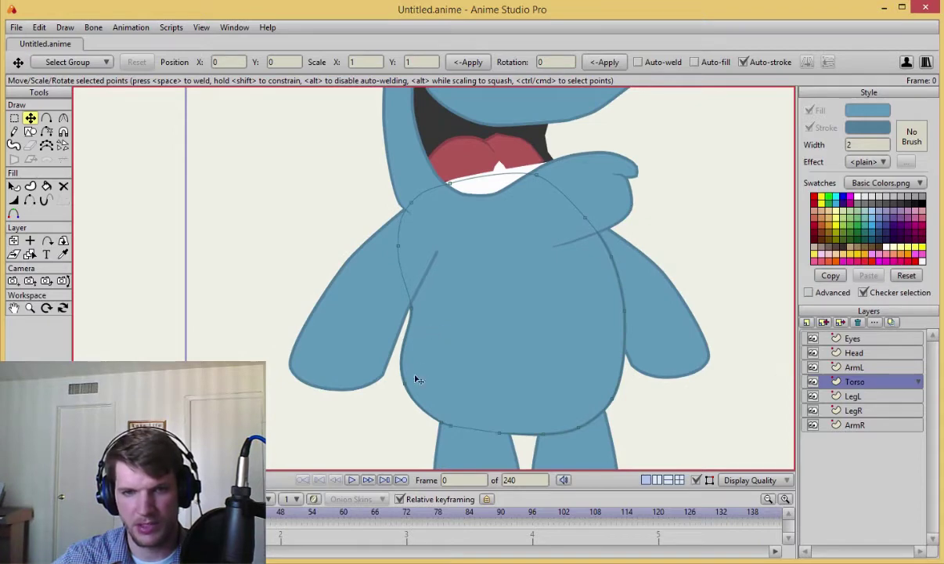
left_click(412, 310)
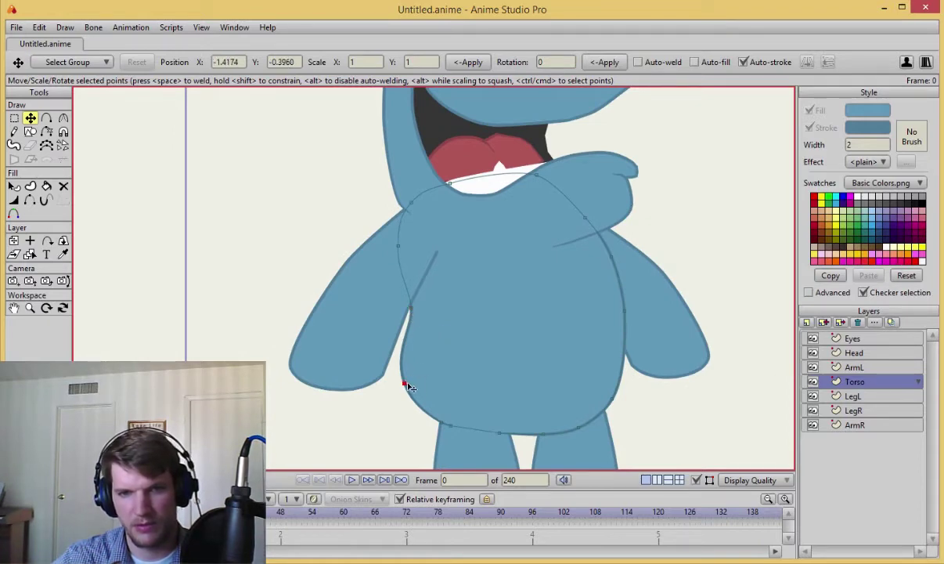
left_click_drag(414, 387, 424, 396)
left_click_drag(414, 311, 395, 313)
Delete the torso point behind the top of ArmL and reposition its neighbouring points to smooth that side.
left_click(401, 243)
left_click_drag(405, 244, 413, 256)
key("ctrl+z")
key("Delete")
mouse_move(411, 299)
left_mouse_down()
mouse_move(411, 314)
mouse_move(411, 299)
left_mouse_up()
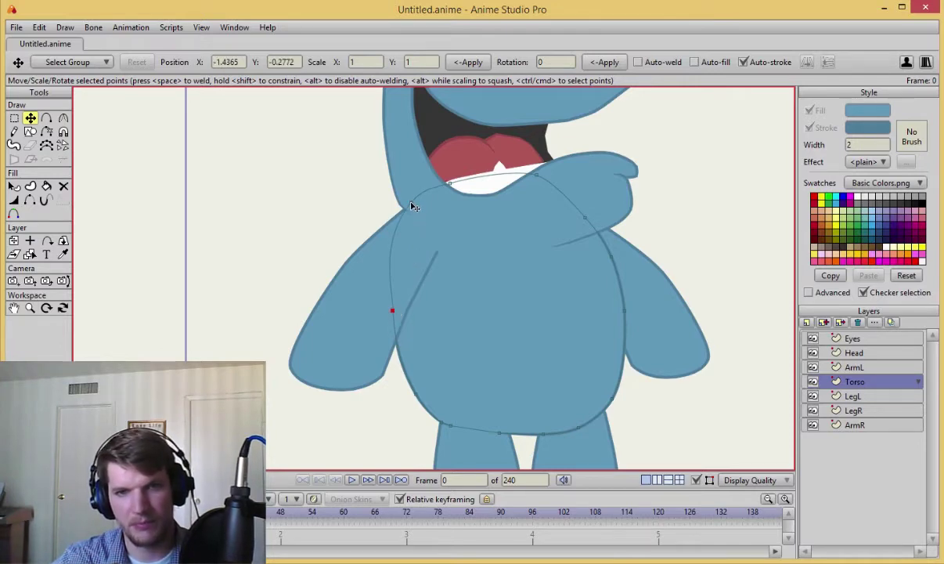
left_click_drag(410, 204, 422, 198)
left_click_drag(404, 309, 402, 315)
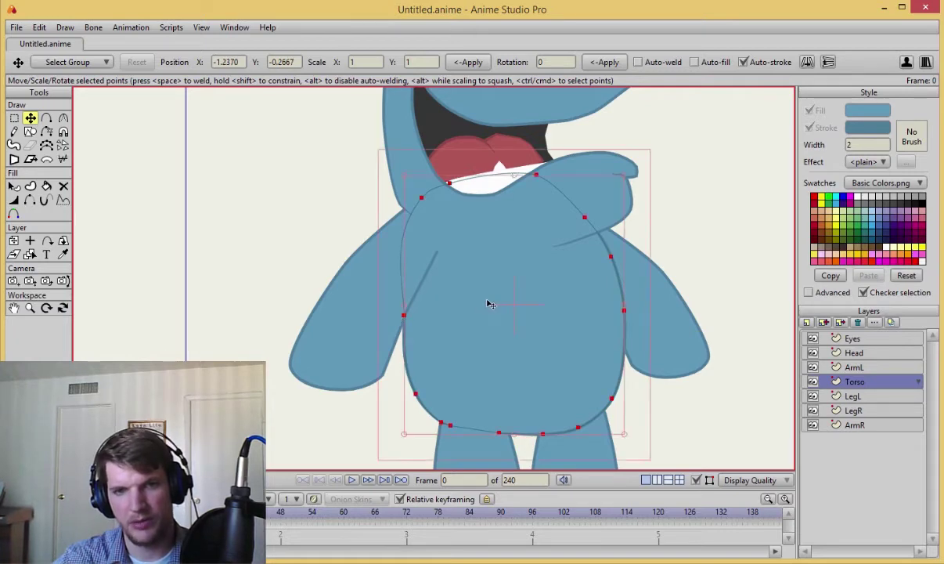
scroll(434, 312, "down", 4)
left_click(486, 300)
scroll(517, 298, "up", 1)
left_click(593, 318)
Move the torso's two lower points around the top of LegL up and inward to reshape the bottom curve.
scroll(601, 322, "up", 7)
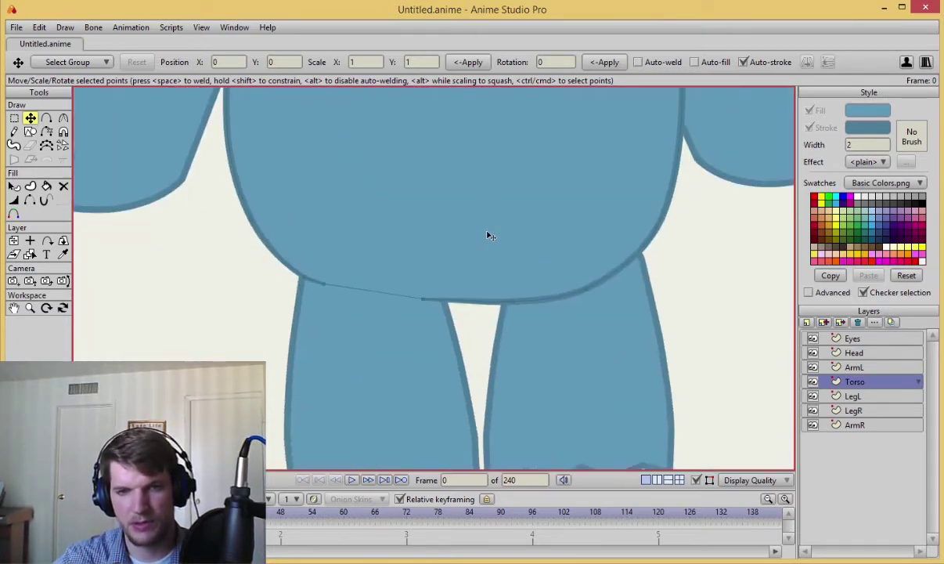
scroll(487, 235, "down", 1)
left_click_drag(556, 291, 557, 276)
left_click_drag(616, 234, 611, 229)
scroll(563, 322, "up", 1)
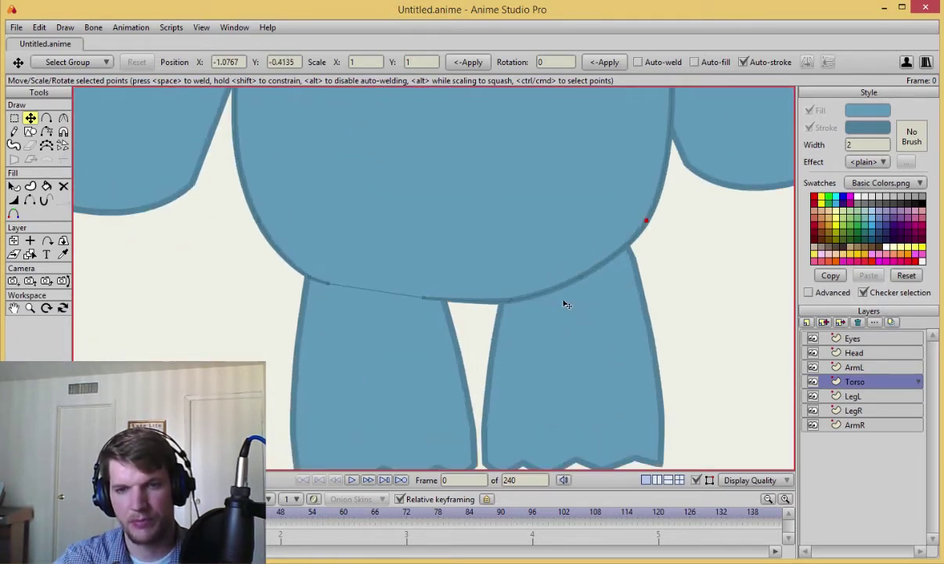
On the LegL layer, raise the upper points and smooth the outline where the leg meets the torso.
right_click(576, 345, "alt")
left_click_drag(567, 203, 567, 181)
left_click_drag(634, 259, 632, 251)
left_click(514, 258)
scroll(512, 258, "down", 3)
key("ctrl+a")
left_click_drag(514, 258, 440, 317)
key("Return")
scroll(538, 280, "up", 5)
key("c")
key("t")
On the Torso layer, nudge the lower side point beside LegL to refine the belly curve.
left_click(880, 384)
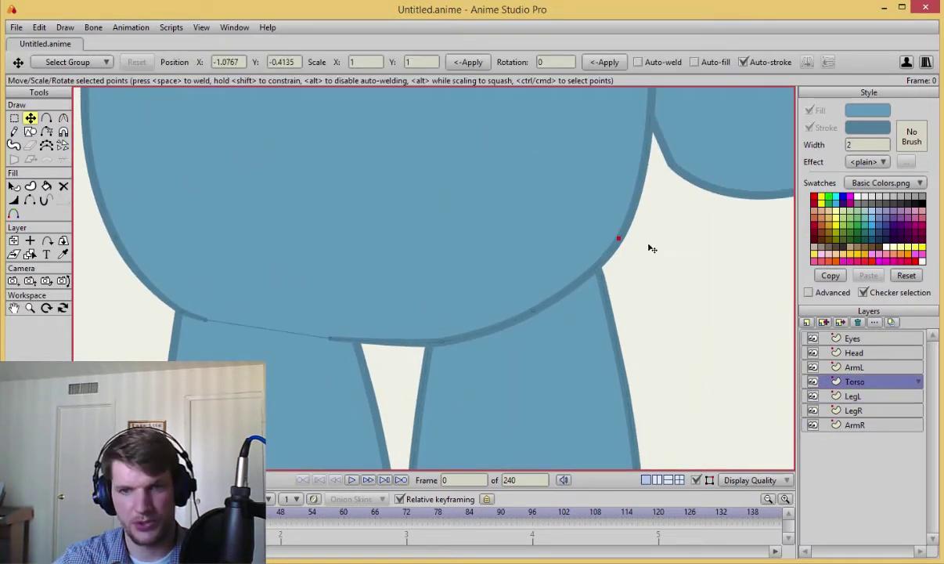
left_click_drag(621, 240, 616, 234)
scroll(635, 243, "down", 4)
key("Return")
scroll(638, 255, "up", 2)
left_click_drag(641, 291, 654, 306)
scroll(500, 295, "down", 4)
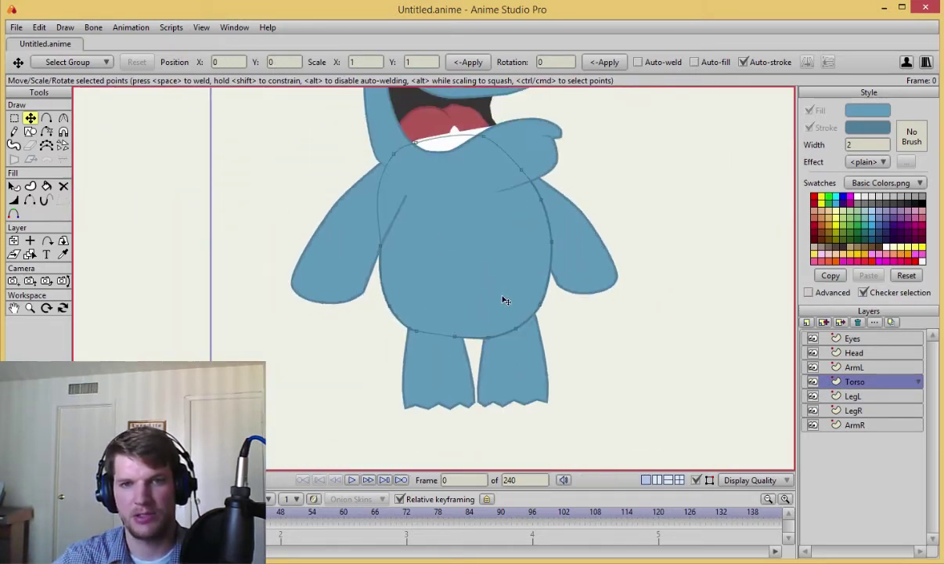
Try to move the torso's upper point near the mouth corner up into the open mouth.
scroll(494, 278, "up", 1)
scroll(476, 231, "up", 2)
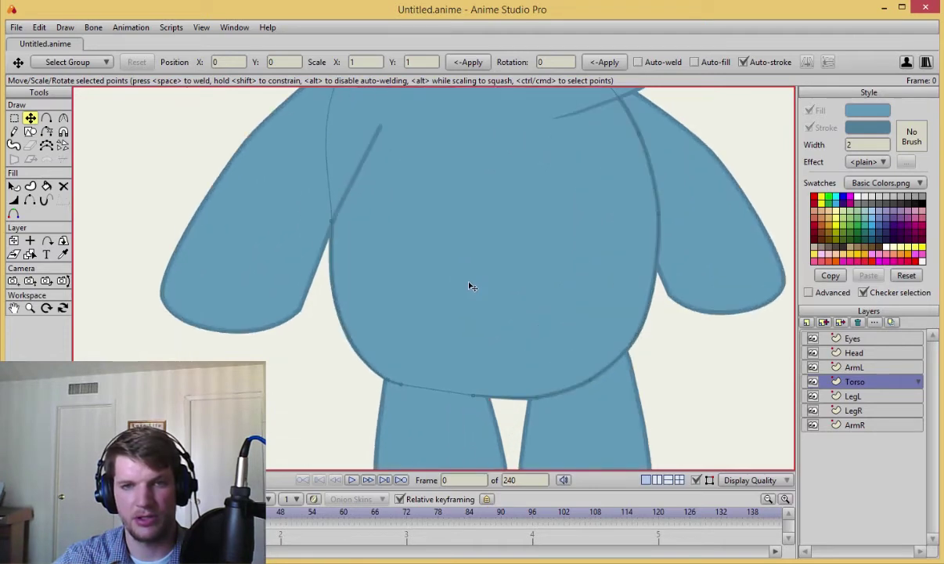
left_click_drag(458, 200, 487, 340)
left_click_drag(447, 271, 472, 329)
scroll(474, 332, "up", 1)
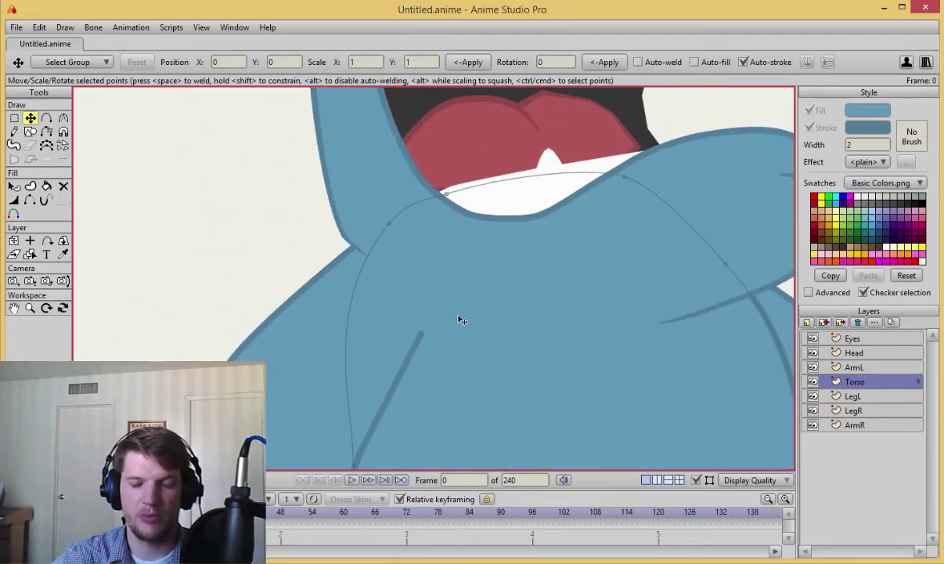
left_click(447, 194)
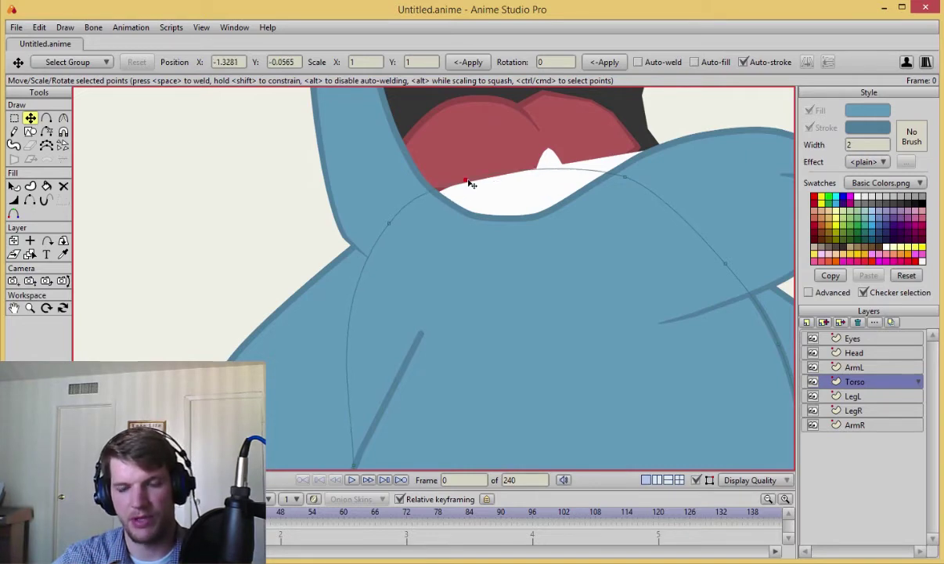
scroll(481, 209, "down", 1)
scroll(506, 305, "down", 2)
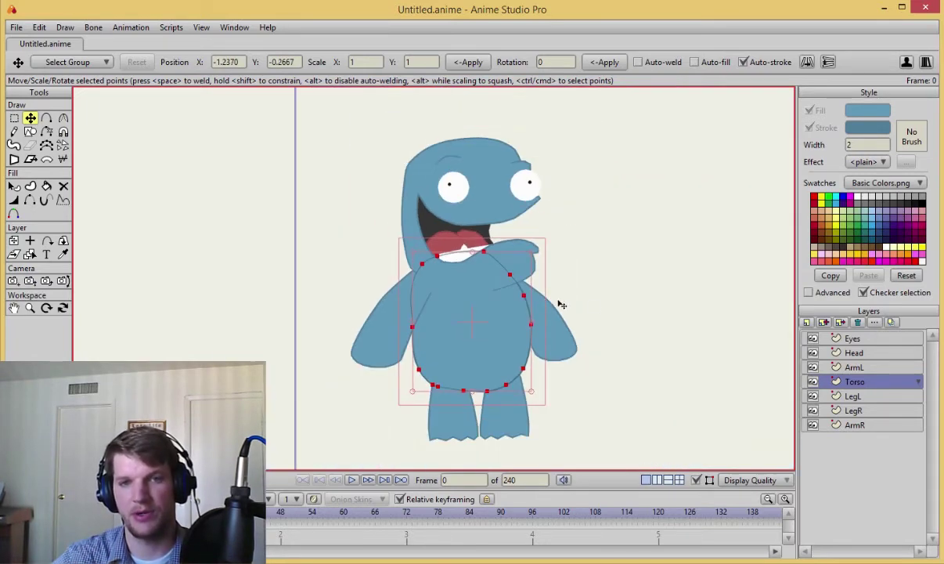
left_click(593, 308)
On the Head layer, delete the extra outline point at the upper back corner of the head.
scroll(587, 290, "up", 6)
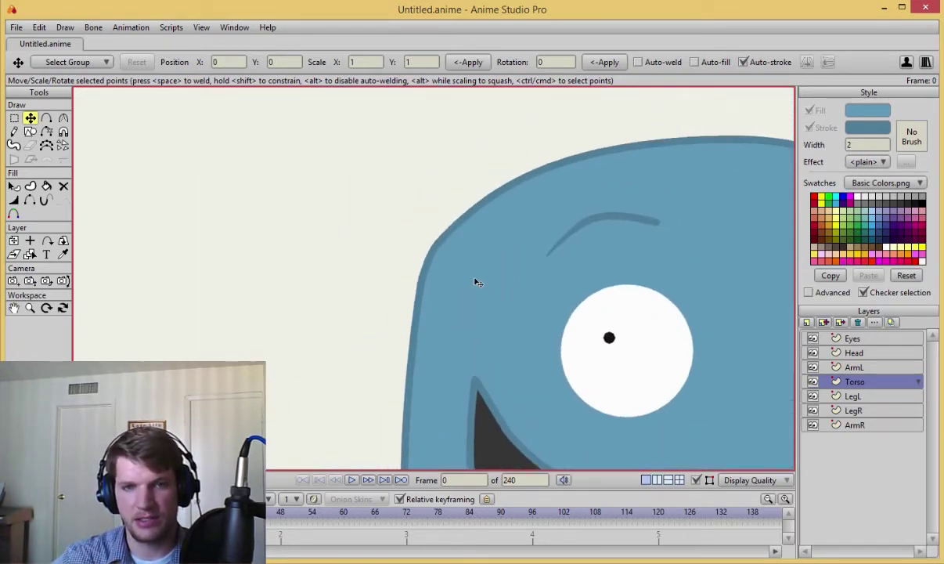
right_click(459, 228, "alt")
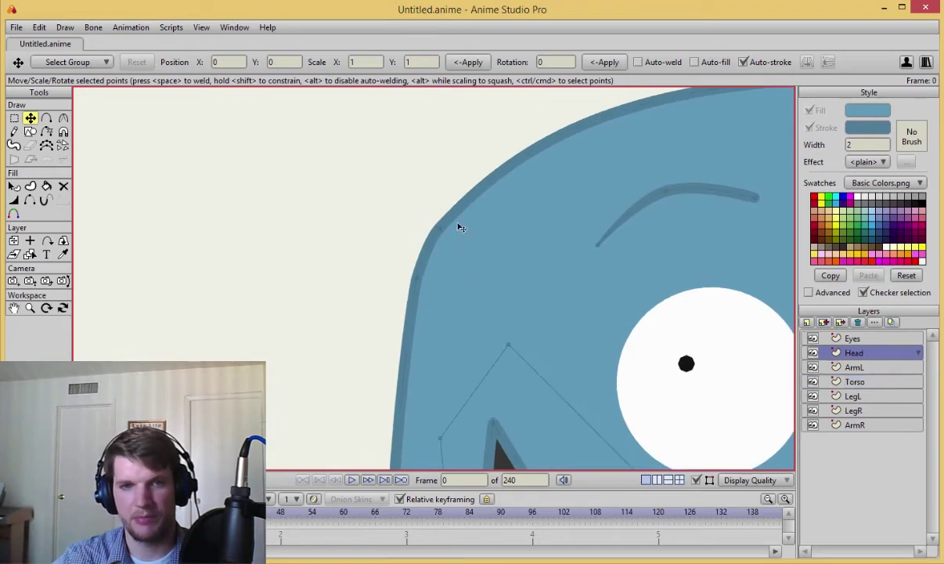
scroll(485, 243, "down", 3)
scroll(485, 243, "up", 2)
left_click(434, 243)
left_click(437, 243)
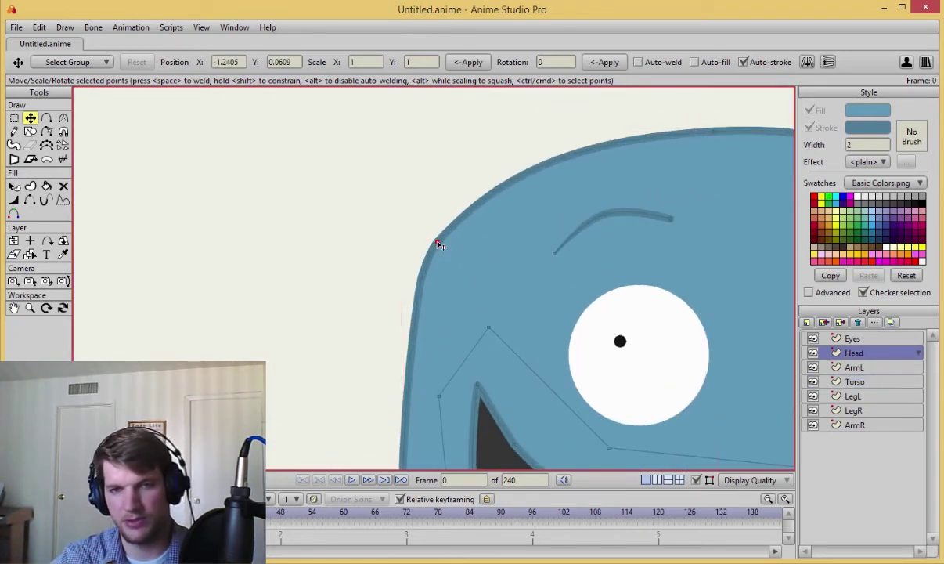
scroll(442, 259, "down", 3)
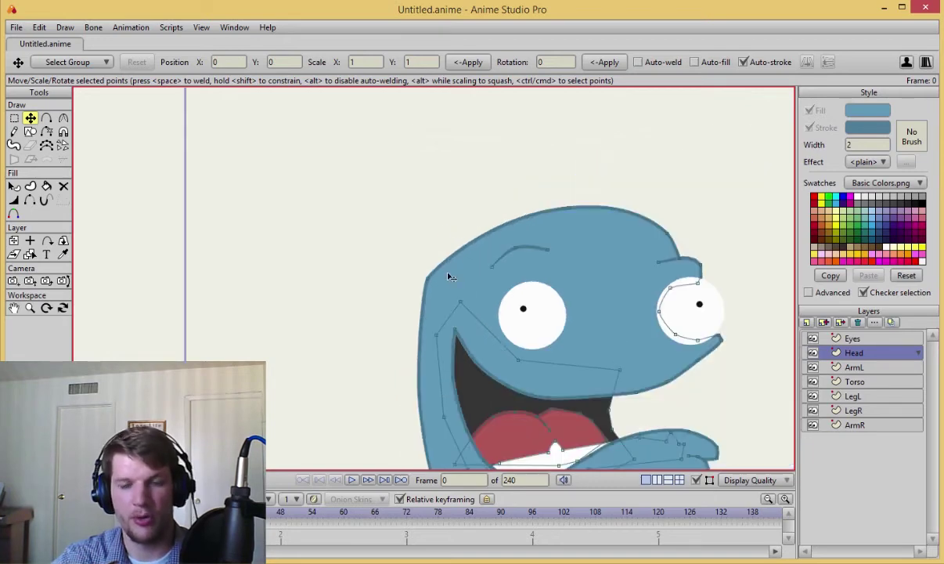
Reposition the remaining point at the head's upper back corner and increase its curvature to round it.
left_click(431, 255)
key("c")
left_click_drag(433, 254, 479, 264)
scroll(478, 264, "up", 2)
key("t")
scroll(480, 254, "up", 3)
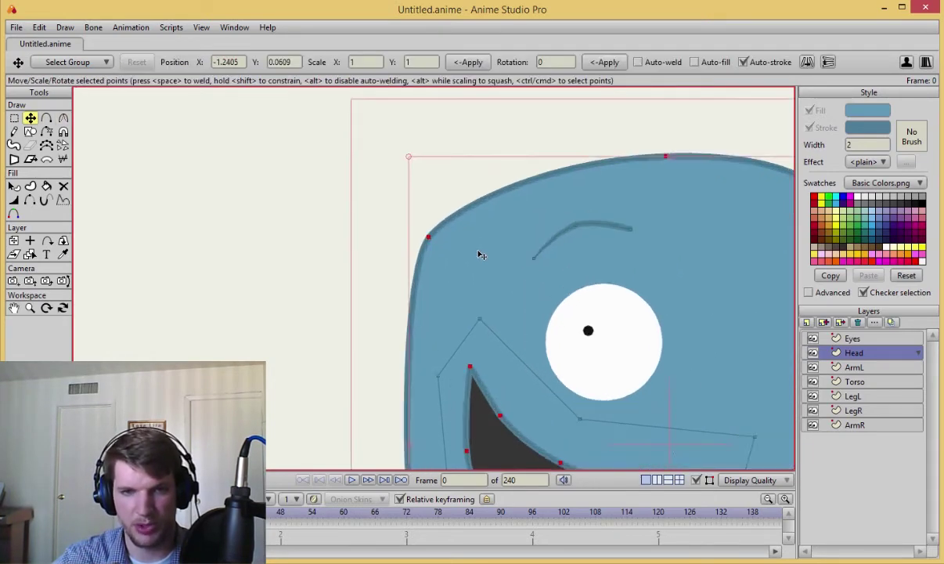
scroll(321, 280, "down", 2)
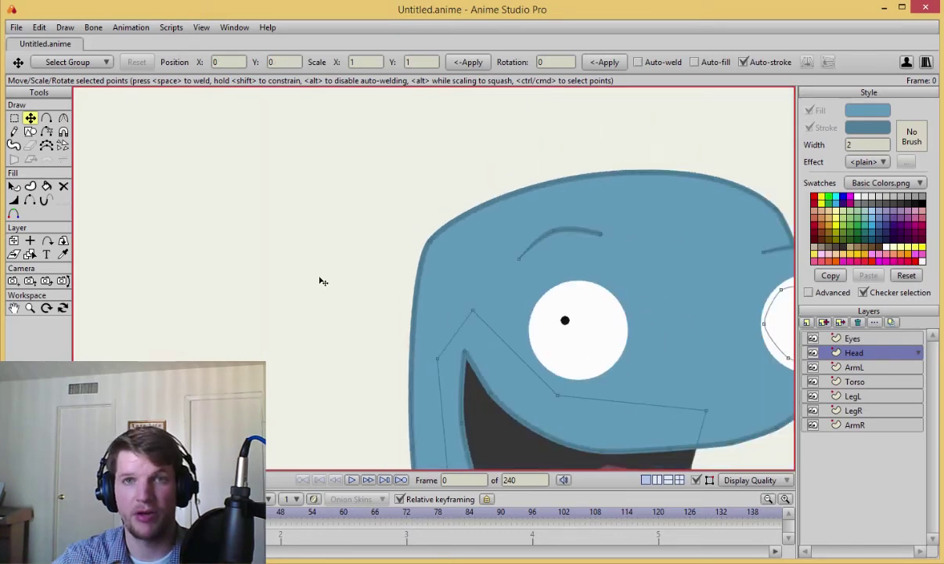
Smooth the curvature of the head's lower back point where the neck meets the arm.
scroll(335, 282, "down", 1)
left_click_drag(335, 283, 331, 196)
scroll(331, 173, "up", 4)
left_click_drag(330, 254, 321, 168)
scroll(322, 208, "down", 2)
scroll(325, 213, "up", 2)
scroll(329, 200, "up", 2)
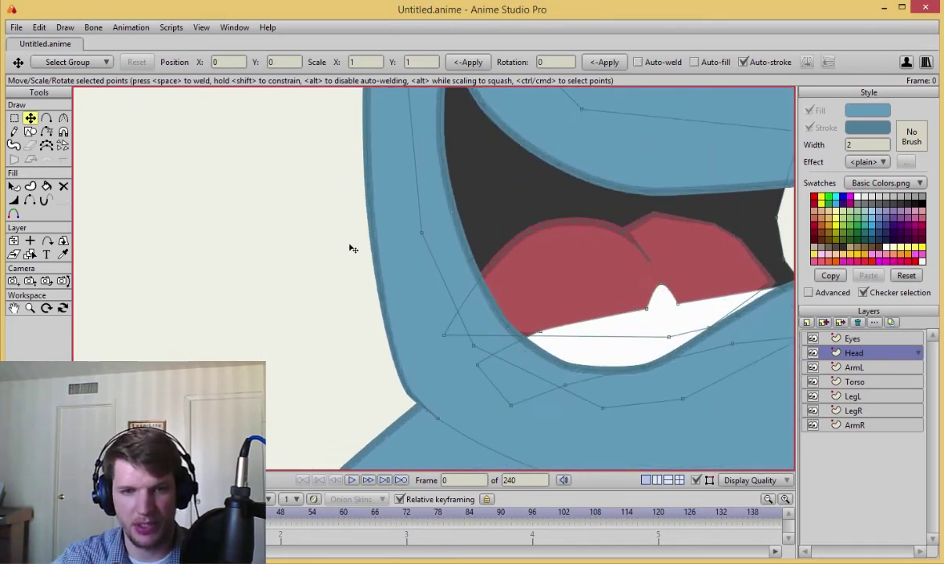
left_click(423, 341)
key("c")
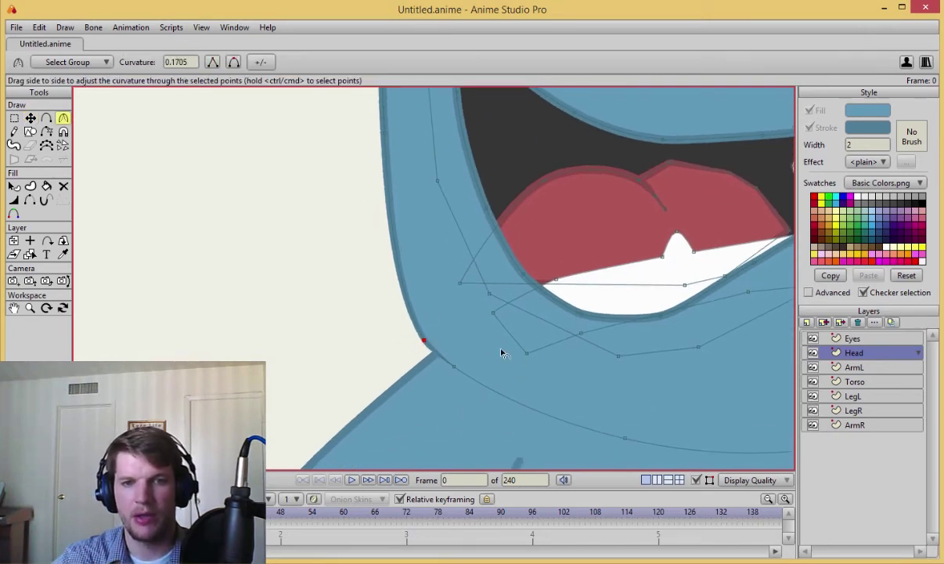
key("t")
left_click(400, 353)
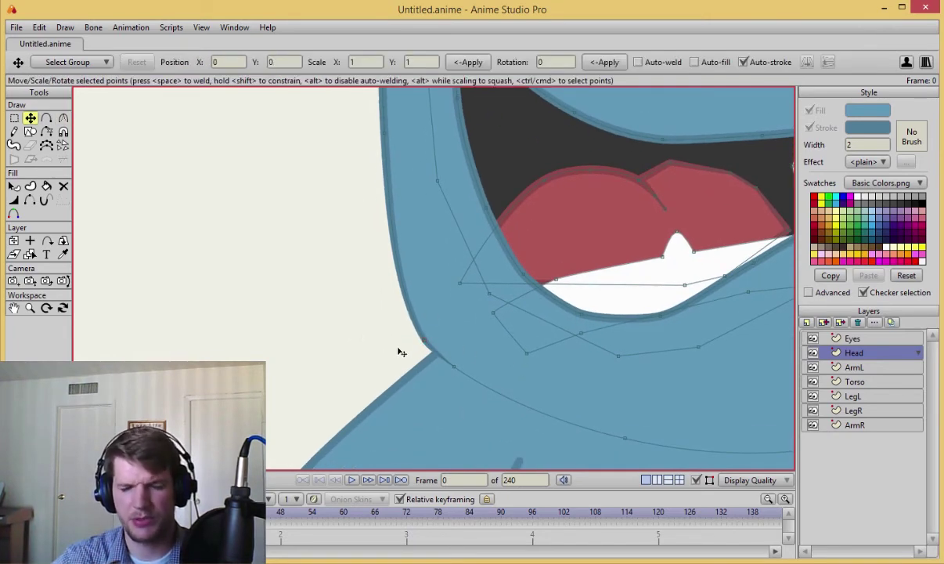
On the ArmL layer, move the shoulder's outer top point up to the neck corner and nudge the inner top point.
left_click(453, 407, "ctrl+alt")
left_click(439, 350)
left_click(438, 352)
mouse_move(439, 352)
left_mouse_down()
mouse_move(423, 339)
mouse_move(432, 344)
left_mouse_up()
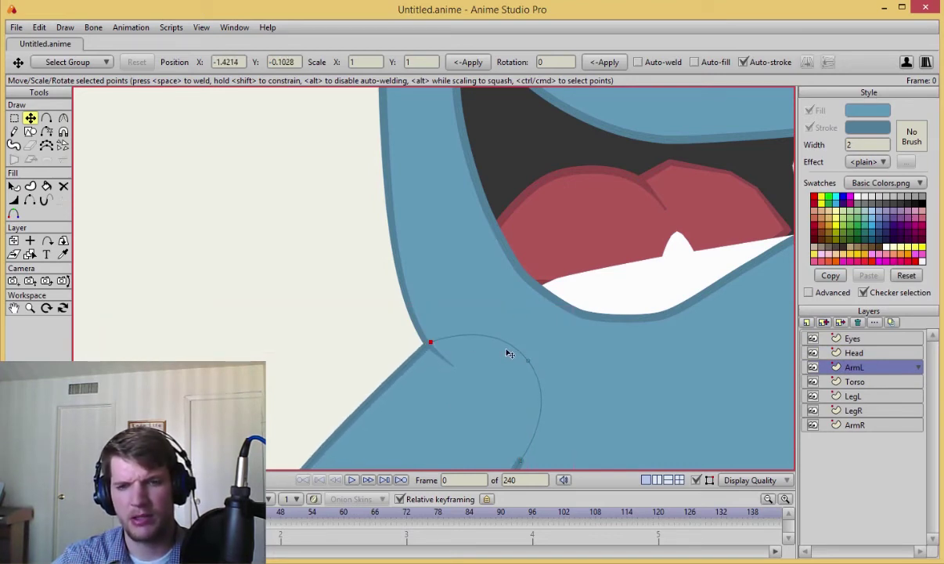
left_click_drag(521, 354, 529, 353)
left_click(390, 332)
scroll(362, 322, "down", 6)
scroll(352, 290, "up", 1)
scroll(352, 262, "down", 5)
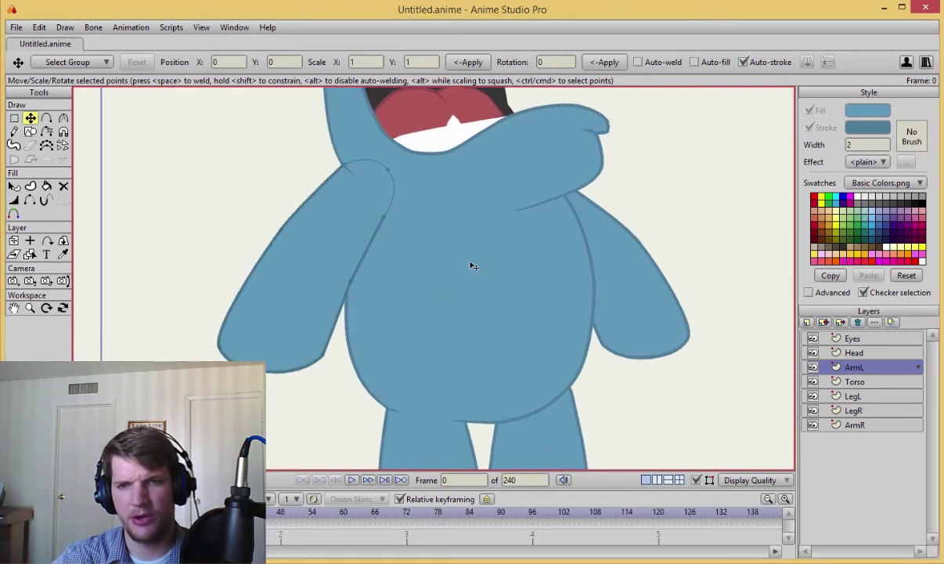
On the ArmR layer, move the shoulder's inner point up and inward and its top point down toward the arm's outer edge.
scroll(549, 235, "up", 2)
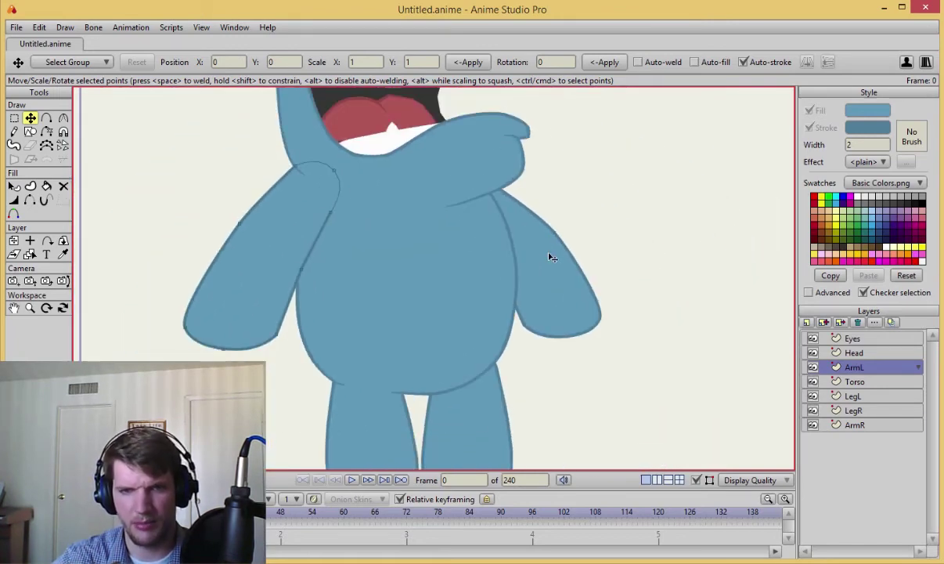
right_click(549, 254, "alt")
scroll(551, 251, "up", 5)
scroll(603, 234, "down", 3)
left_click_drag(643, 202, 494, 241)
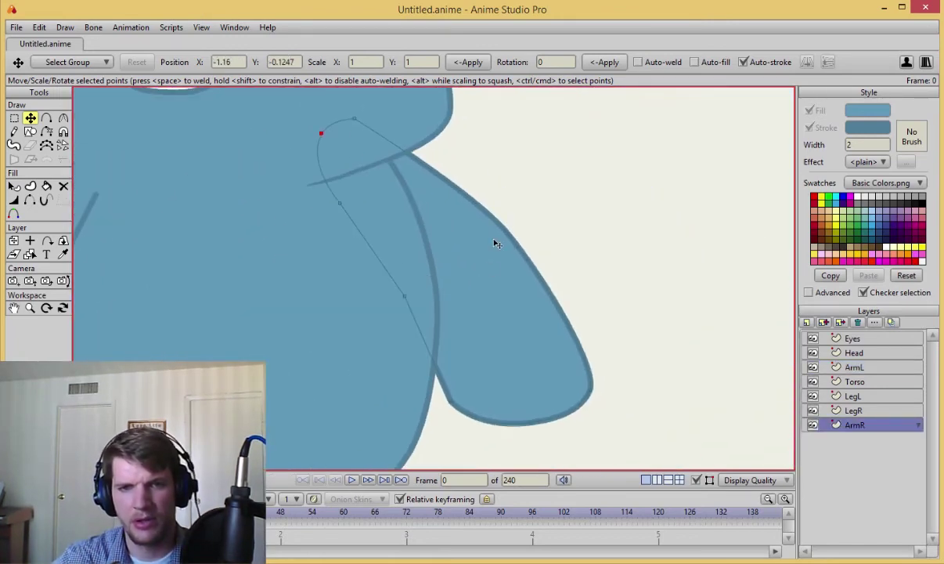
left_click(497, 236)
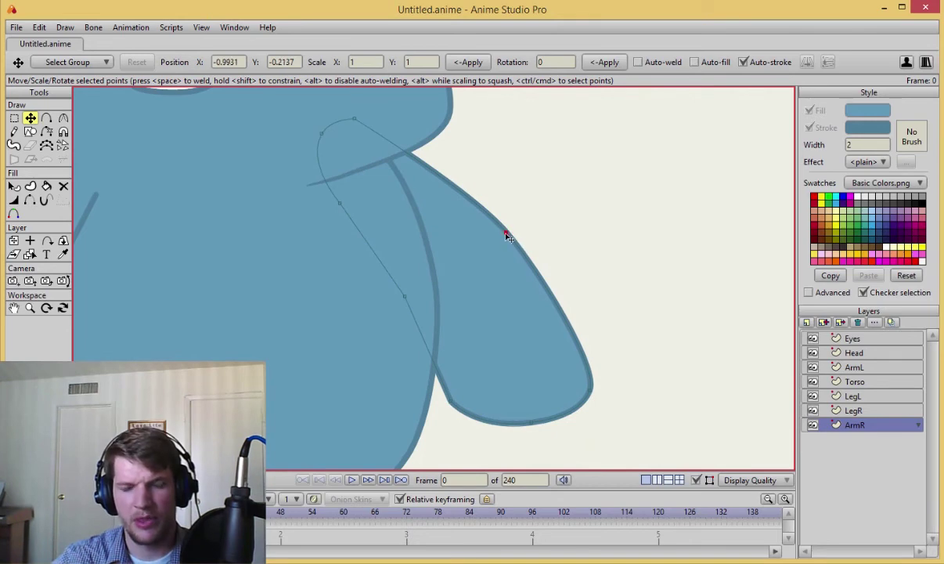
left_click(333, 272)
left_click_drag(339, 205, 314, 183)
left_click_drag(354, 118, 384, 140)
left_click(282, 203)
scroll(284, 203, "down", 2)
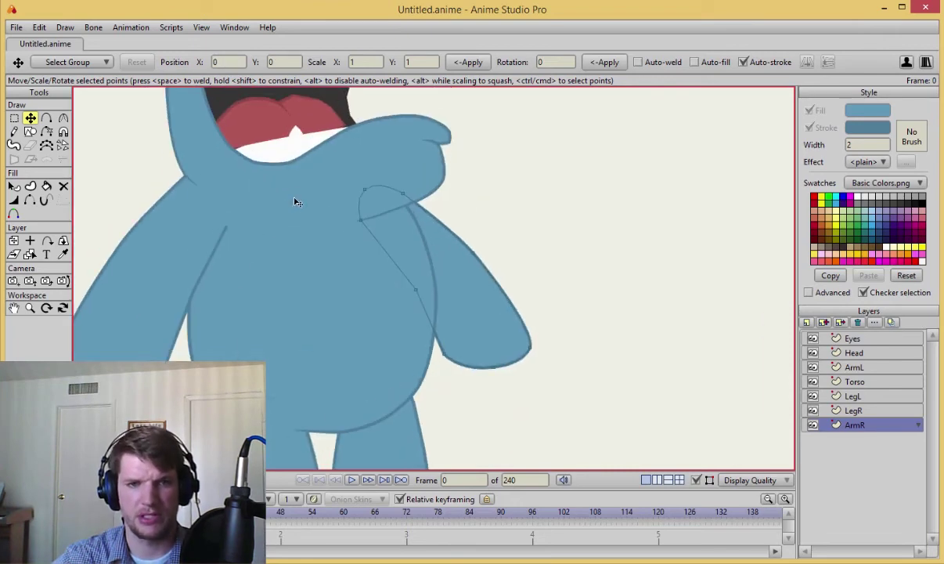
Render a preview of the current frame to check the whole character, and close the preview.
left_click_drag(295, 200, 443, 252)
scroll(371, 184, "down", 2)
scroll(415, 202, "up", 1)
scroll(441, 252, "down", 3)
scroll(442, 248, "up", 2)
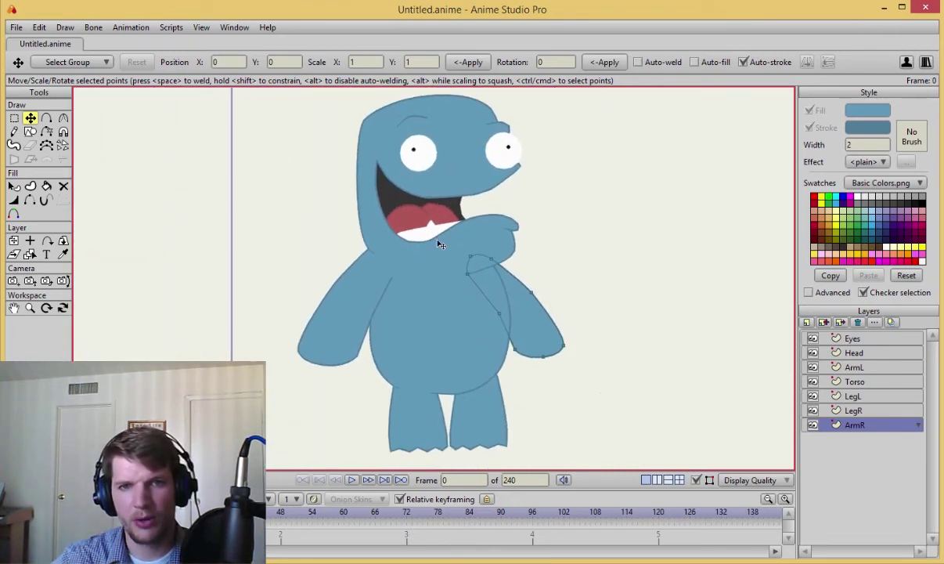
scroll(440, 236, "up", 2)
scroll(468, 263, "down", 3)
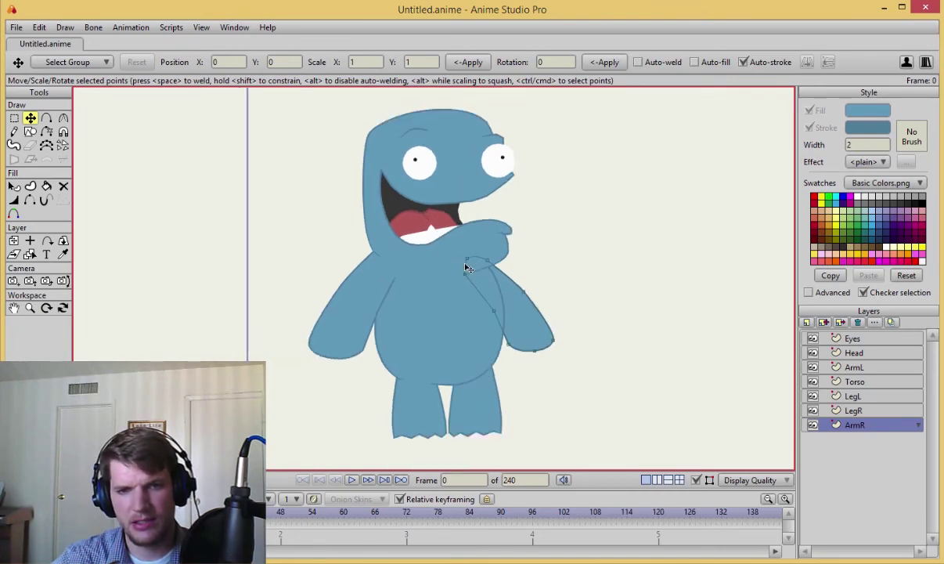
key("ctrl+e")
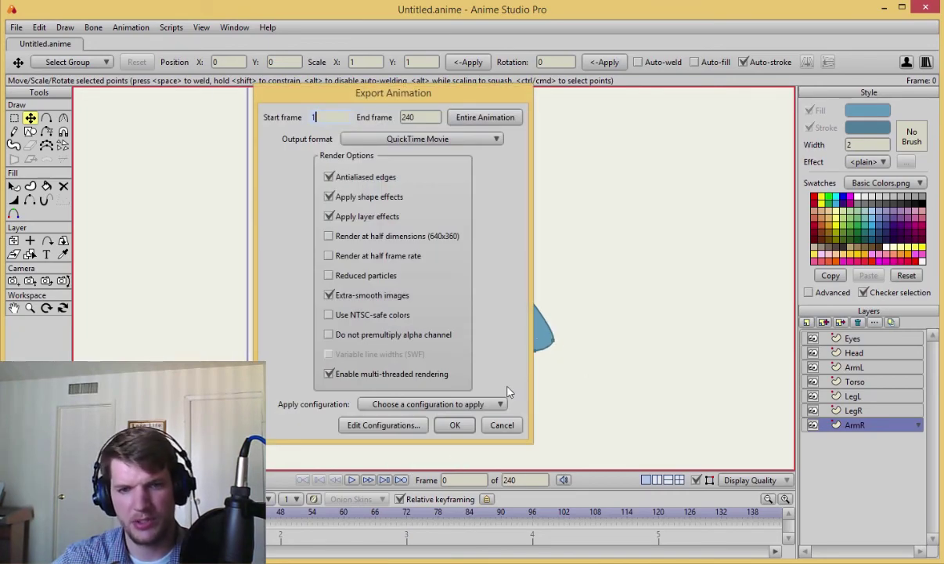
left_click(455, 425)
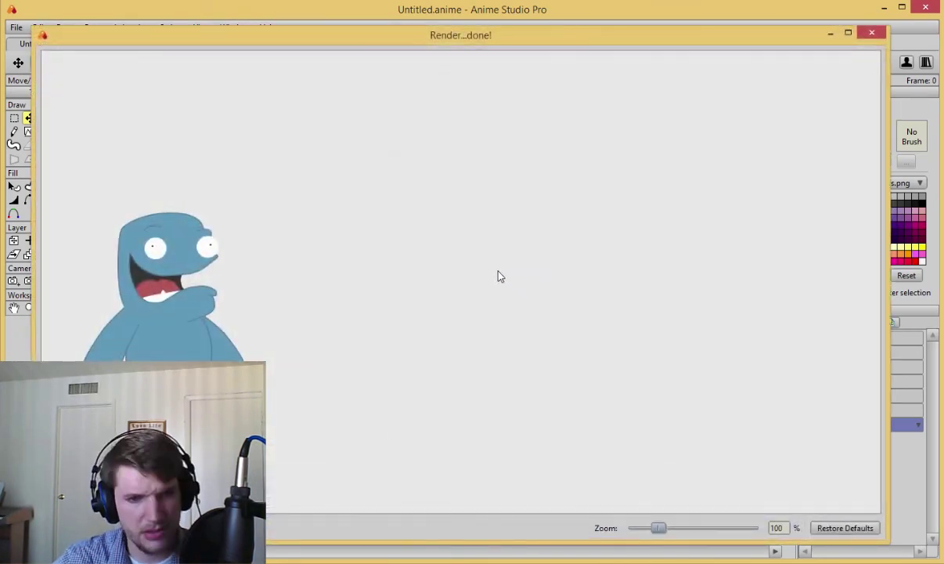
left_click(866, 36)
scroll(480, 337, "down", 2)
scroll(482, 339, "up", 3)
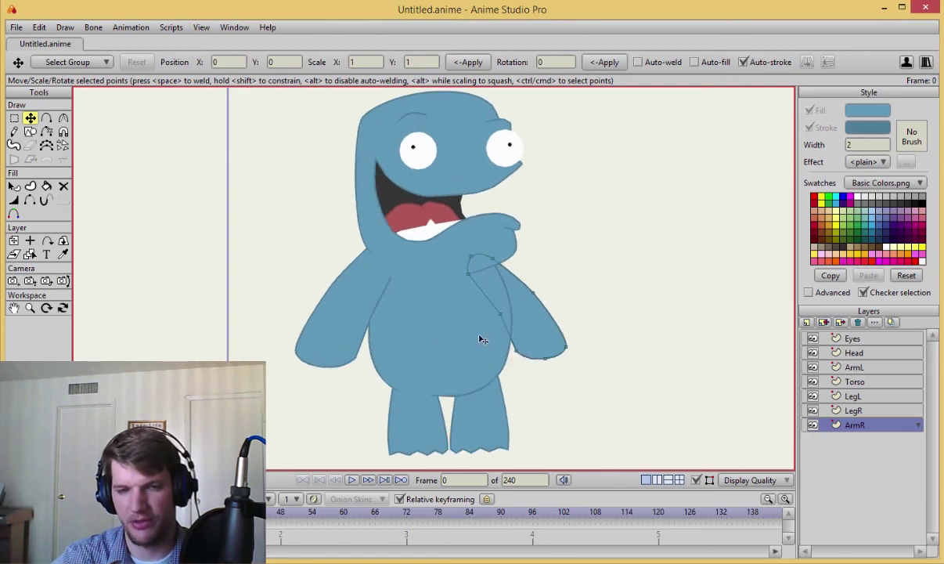
scroll(480, 339, "up", 1)
scroll(475, 343, "down", 2)
scroll(474, 350, "up", 2)
scroll(435, 411, "down", 1)
scroll(611, 301, "down", 2)
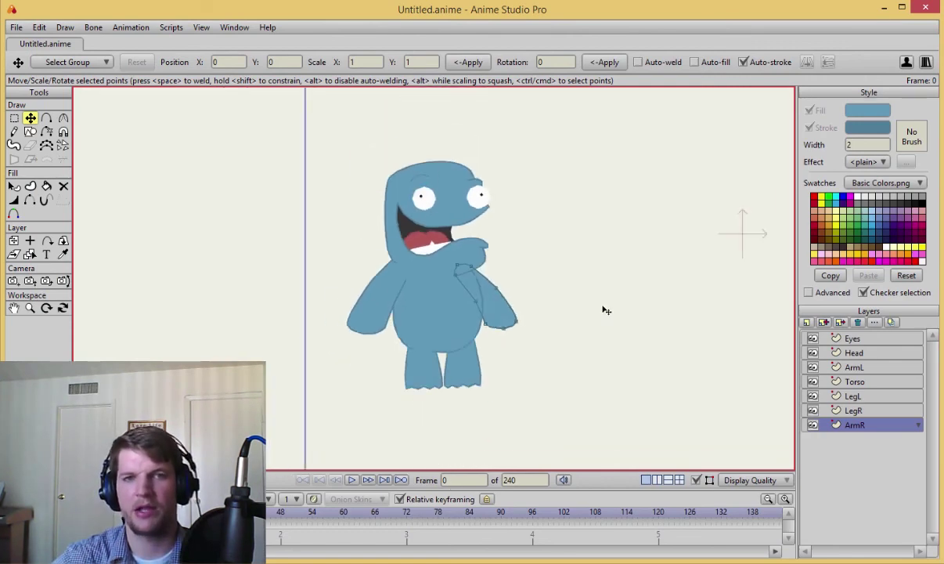
scroll(599, 329, "up", 1)
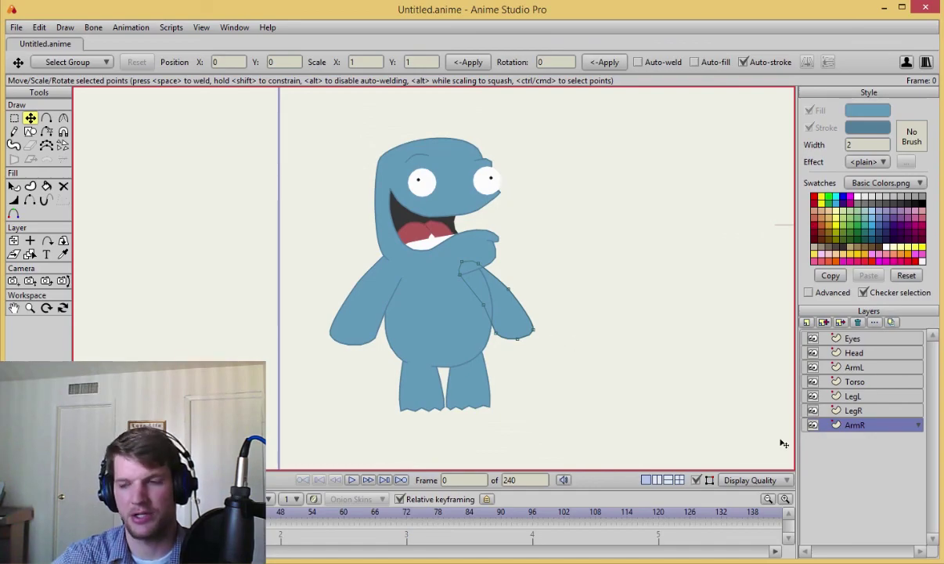